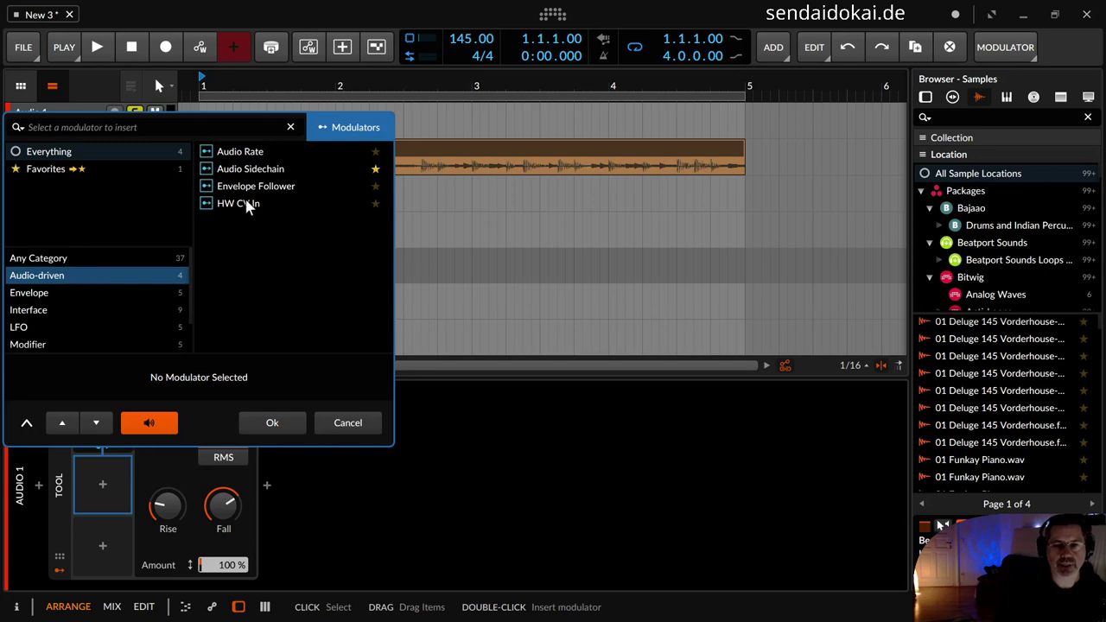
Preview the Envelope Follower among the audio-driven modulators and leave the browser without inserting it.
left_click(248, 188)
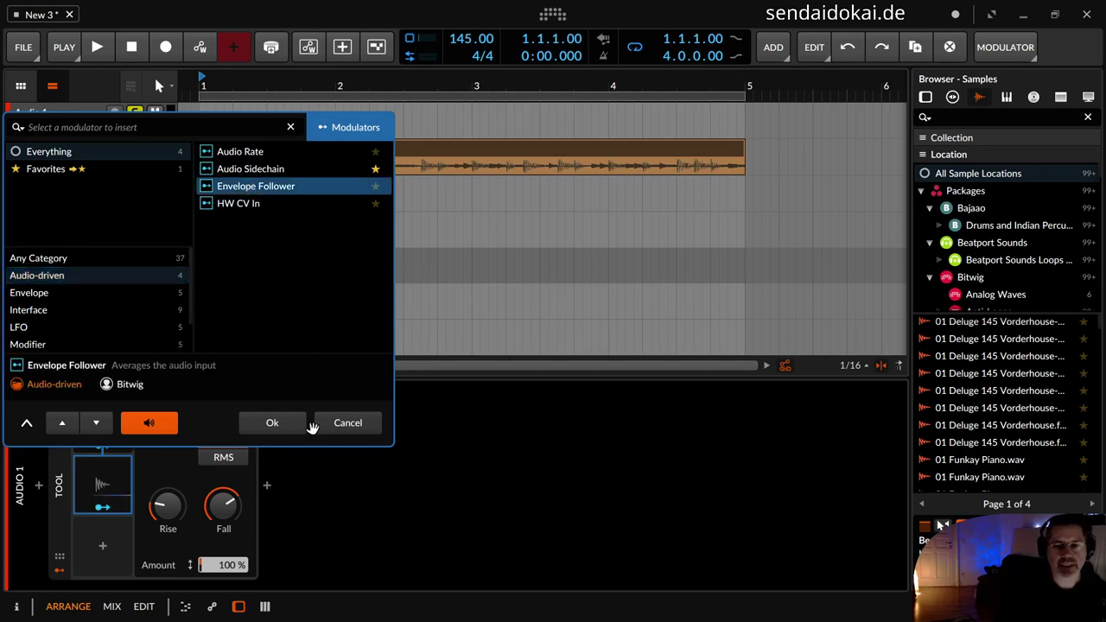
left_click(349, 424)
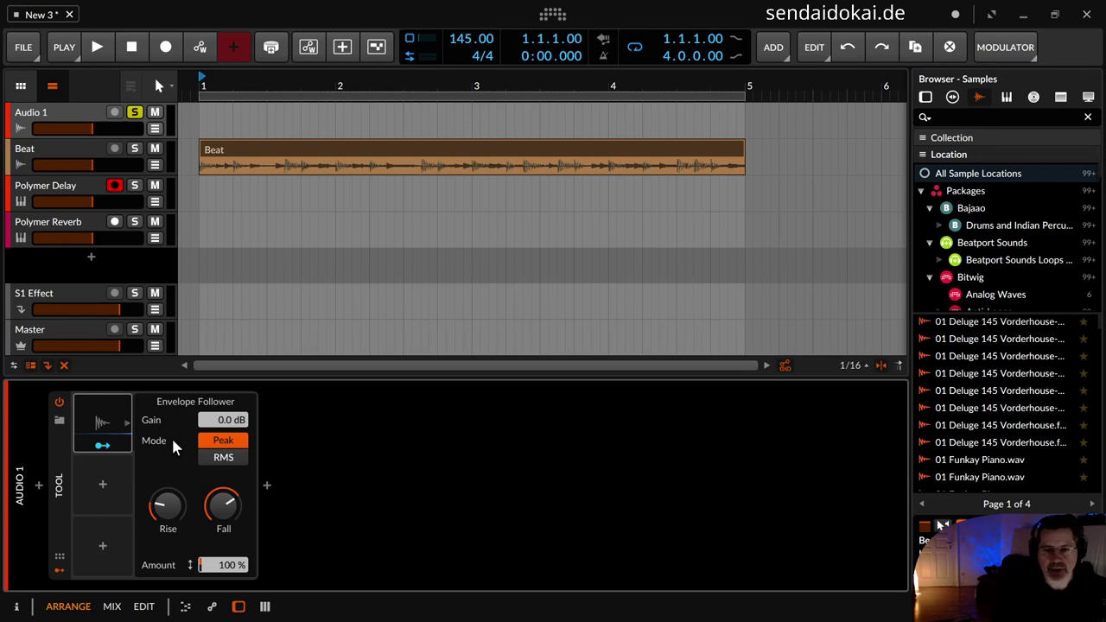
Try the Envelope Follower's Gain, reset it to 0.0 dB, and switch the mode to RMS.
mouse_move(228, 420)
left_mouse_down()
mouse_move(227, 484)
mouse_move(223, 422)
left_mouse_up()
double_click(223, 420)
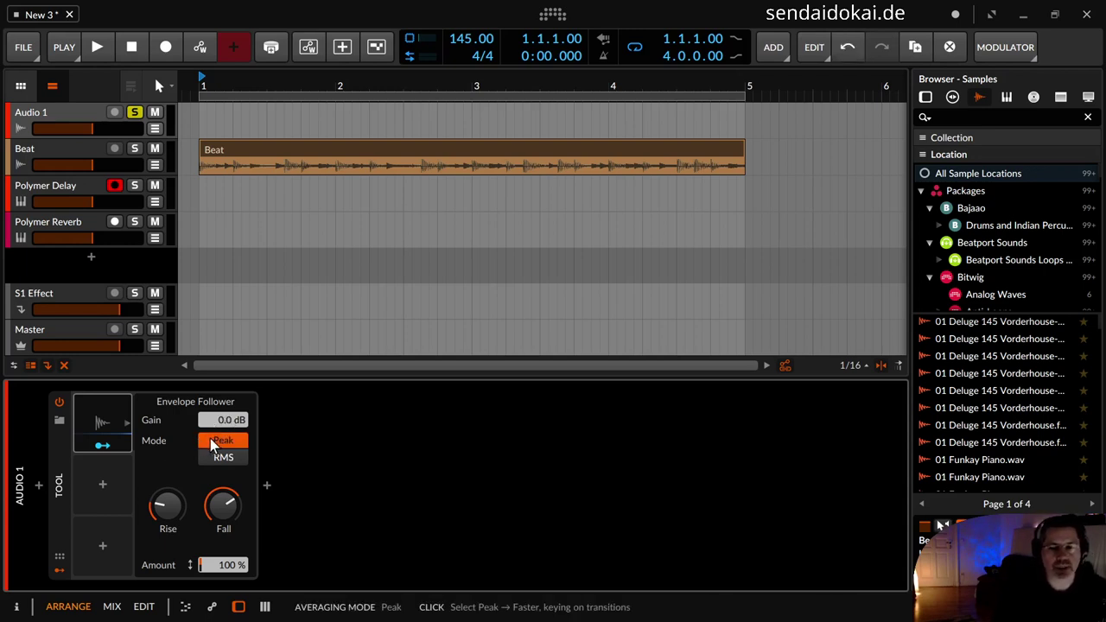
left_click(217, 460)
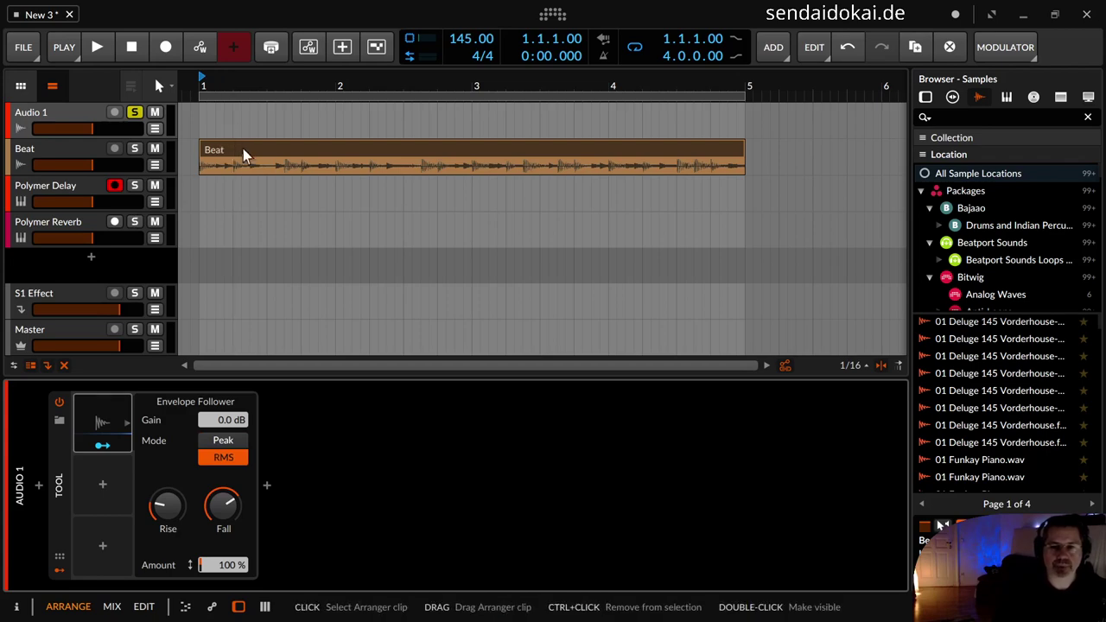
Examine the Beat clip's waveform in the detailed audio editor and return to the arrangement.
left_click(85, 145)
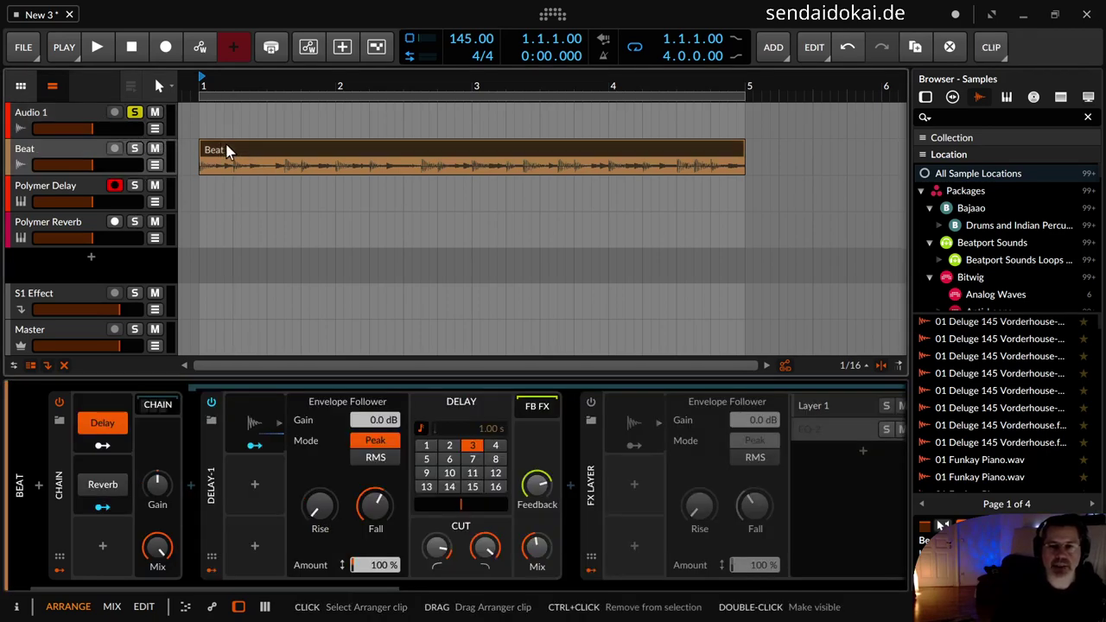
double_click(227, 150)
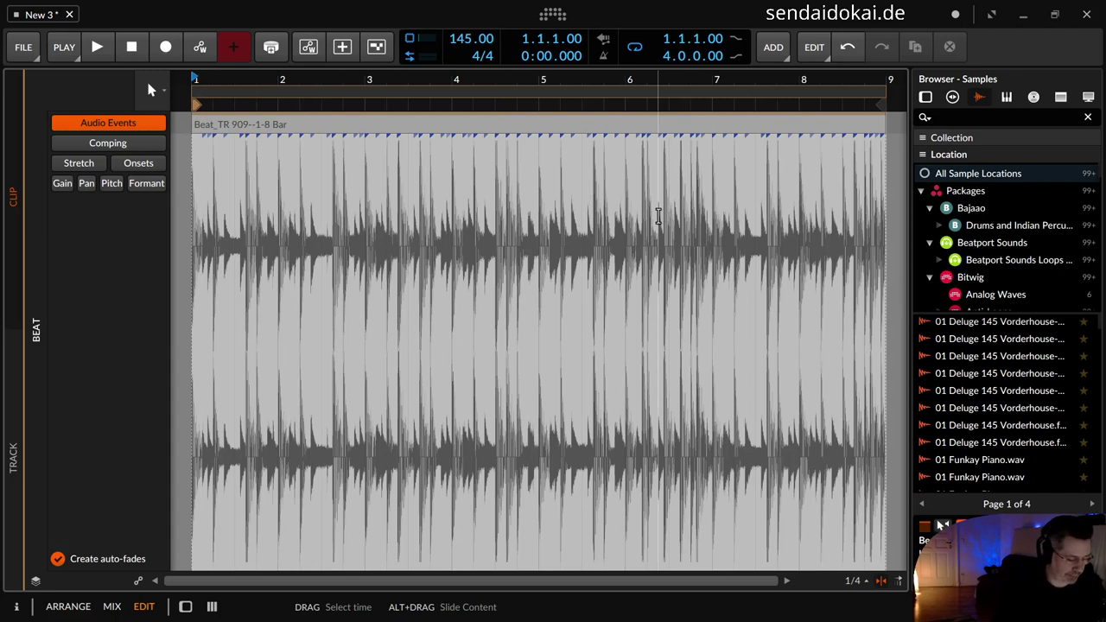
key("alt+1")
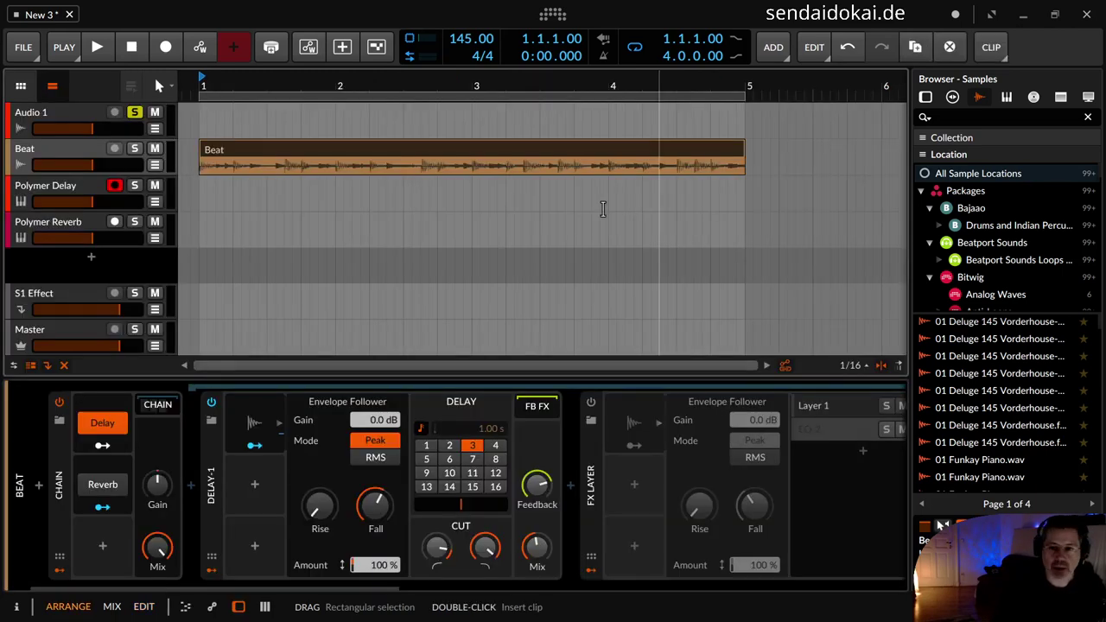
On the Audio 1 track, try the Envelope Follower's RMS mode and set it back to Peak.
left_click(79, 117)
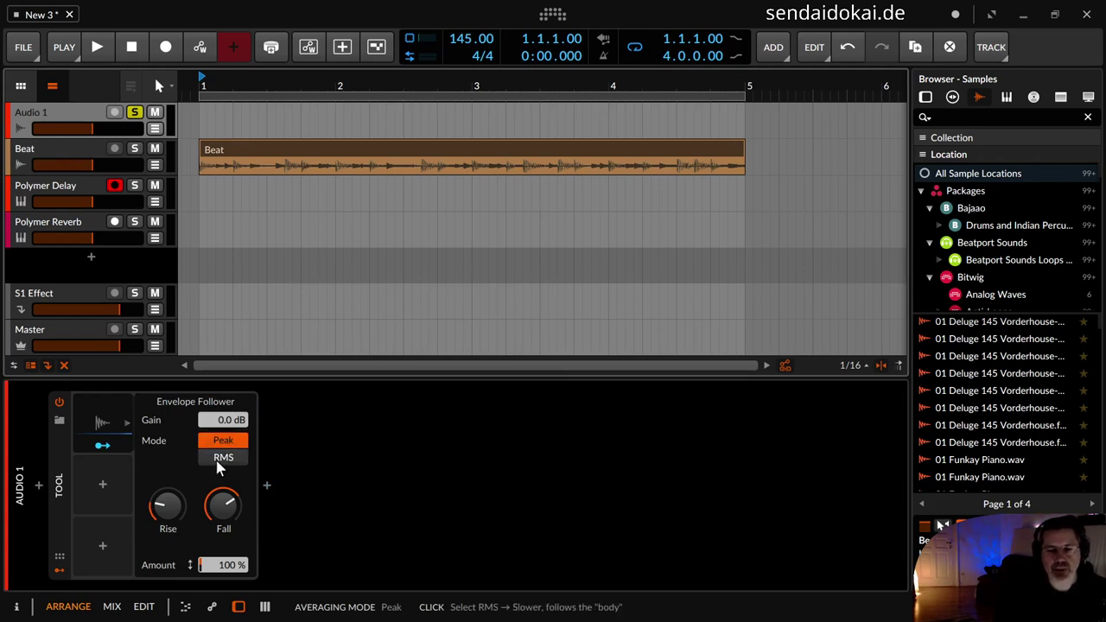
left_click(218, 460)
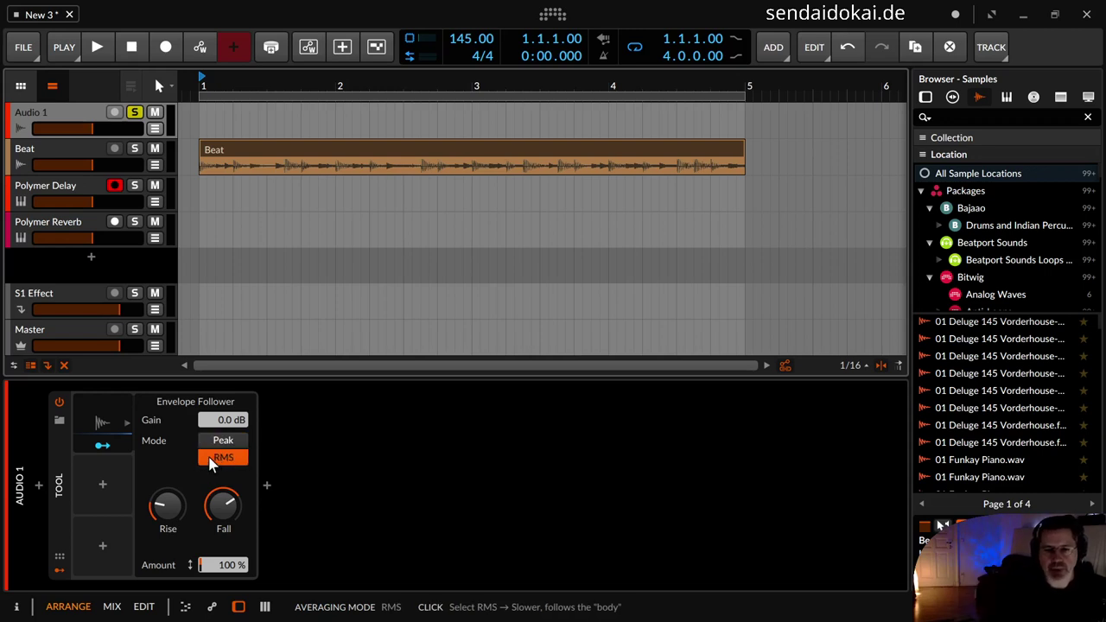
left_click(225, 440)
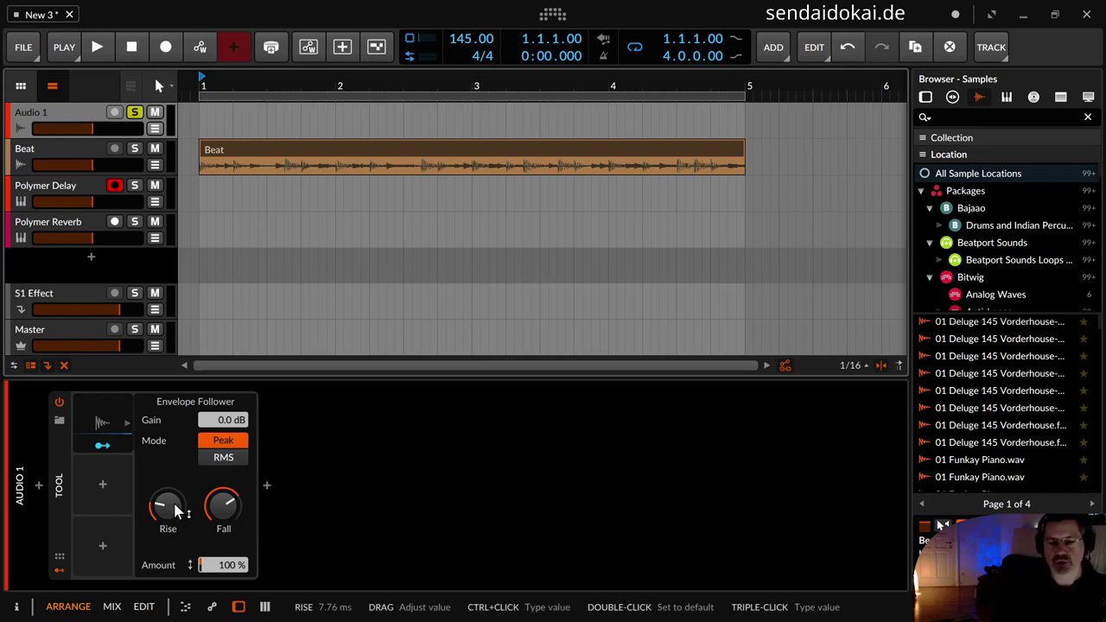
Set the Envelope Follower's Rise to about 8.84 ms and its Fall to about 360 ms.
mouse_move(177, 510)
left_mouse_down()
mouse_move(177, 544)
mouse_move(167, 510)
left_mouse_up()
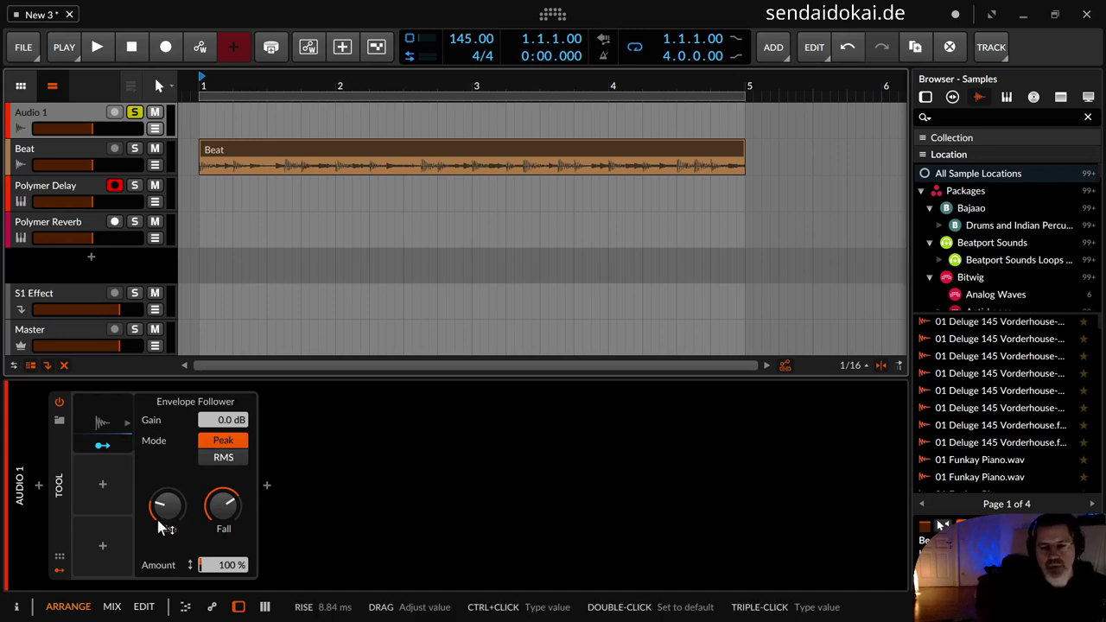
mouse_move(223, 505)
left_mouse_down()
mouse_move(223, 492)
mouse_move(217, 515)
left_mouse_up()
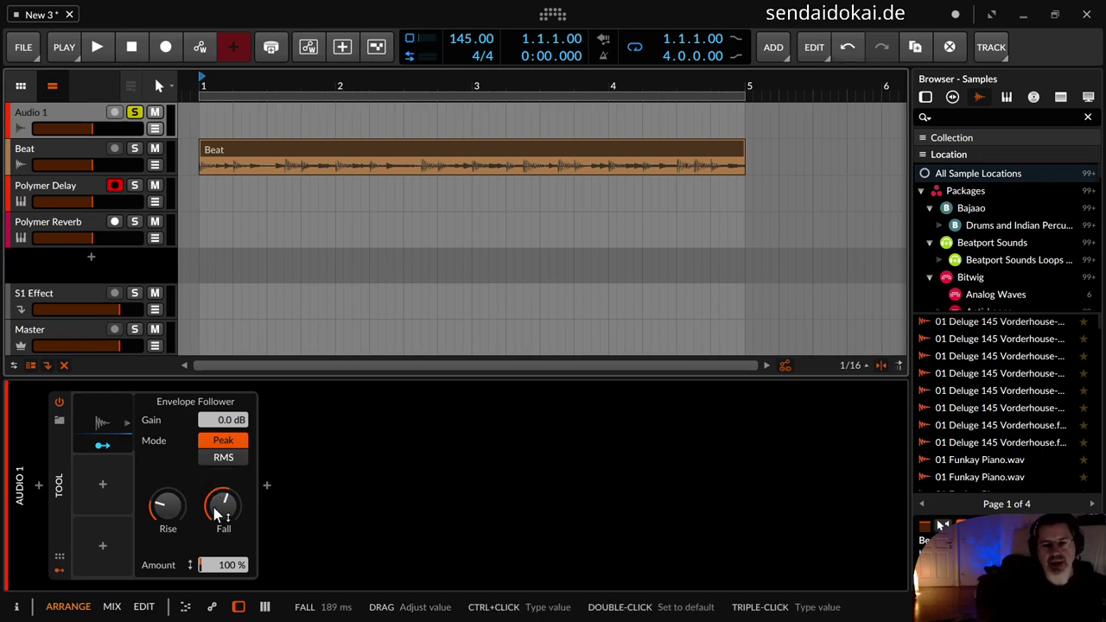
mouse_move(221, 512)
left_mouse_down()
mouse_move(220, 495)
mouse_move(220, 511)
left_mouse_up()
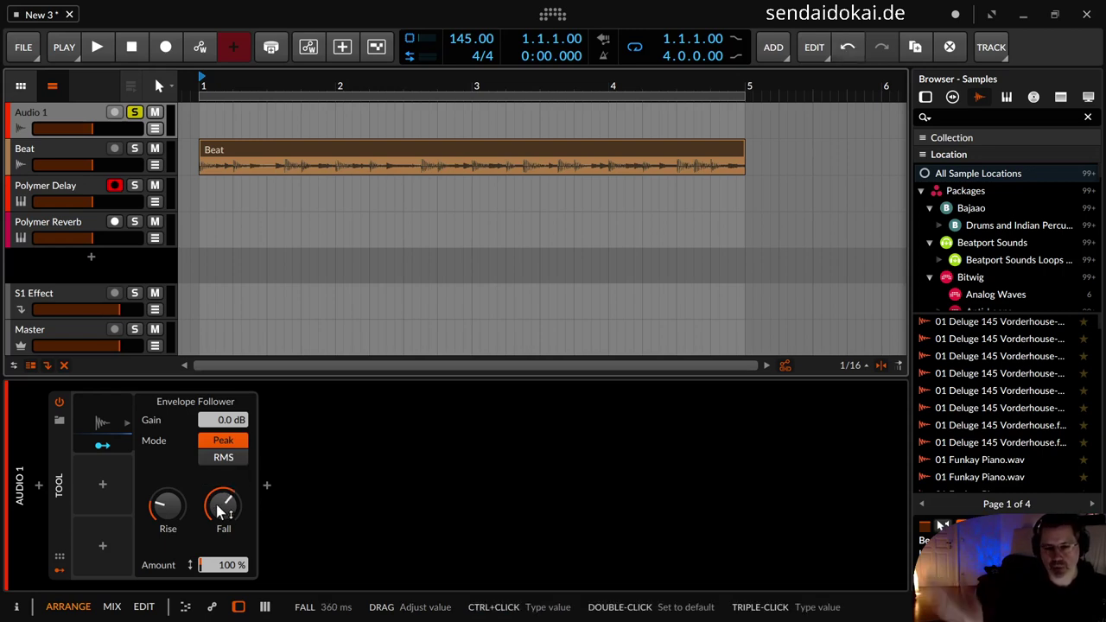
Set the Amount of Audio 1's Envelope Follower to -100 %.
left_click_drag(226, 565, 233, 575)
triple_click(228, 565)
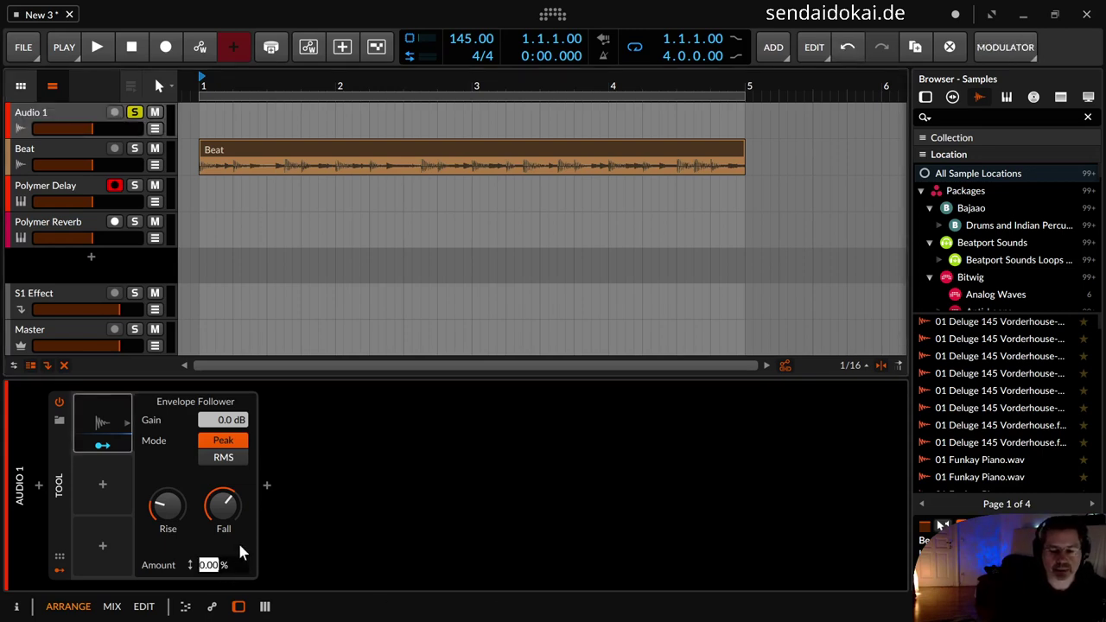
key("Return")
left_click_drag(239, 550, 232, 572)
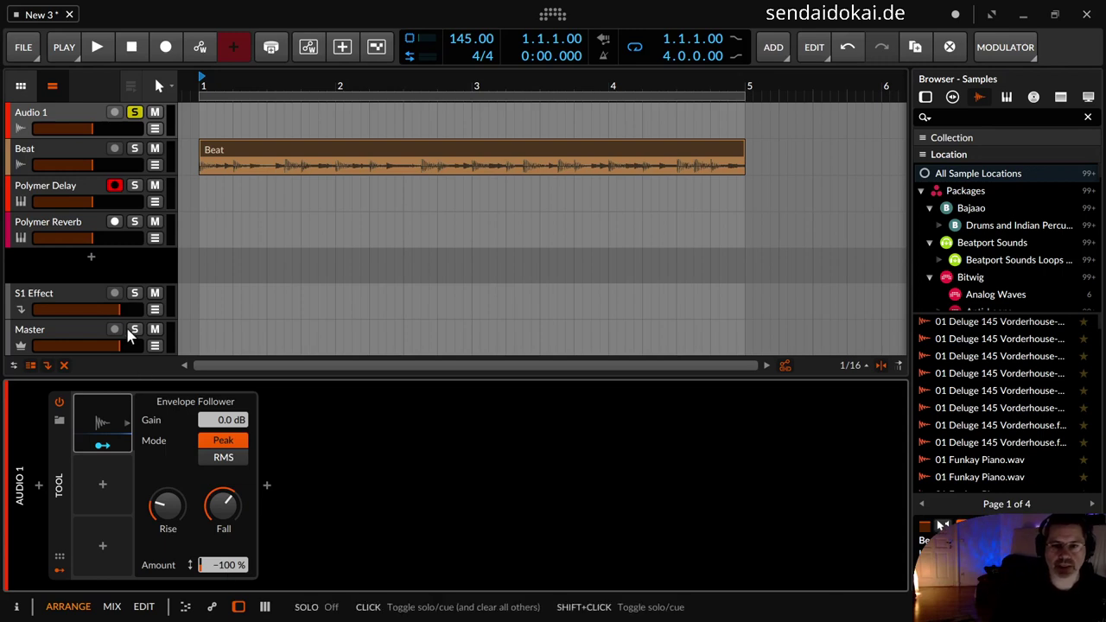
Solo the Beat track and switch off its Chain device.
left_click(80, 150)
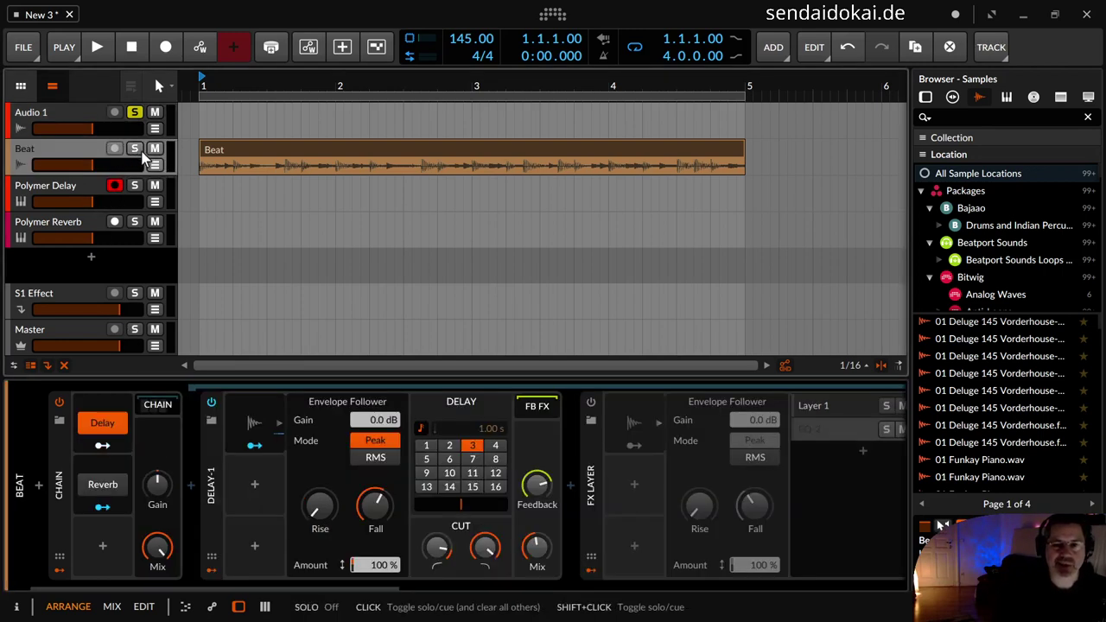
left_click(134, 148)
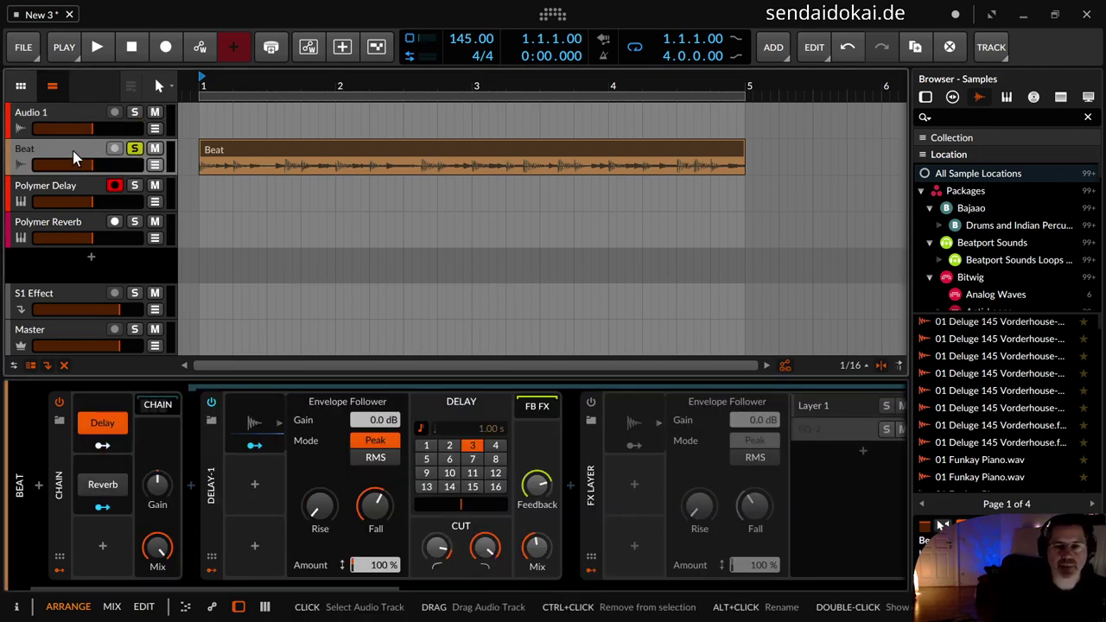
left_click(59, 402)
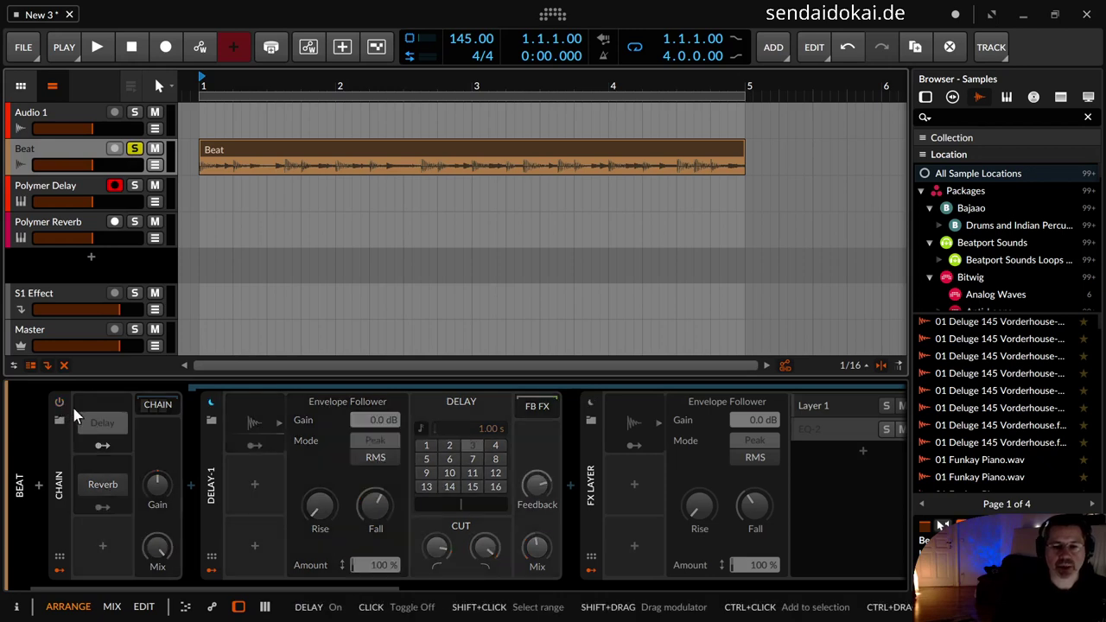
left_click(60, 403)
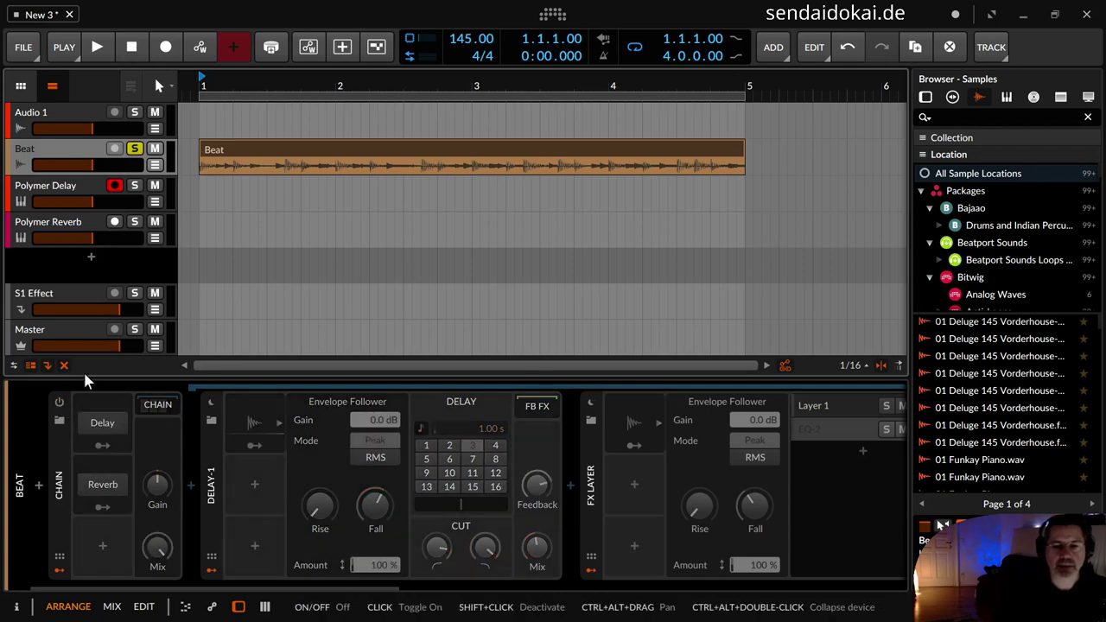
Play the dry Beat clip, set the Beat track's volume to about -9.5 dB, and stop playback.
left_click(218, 148)
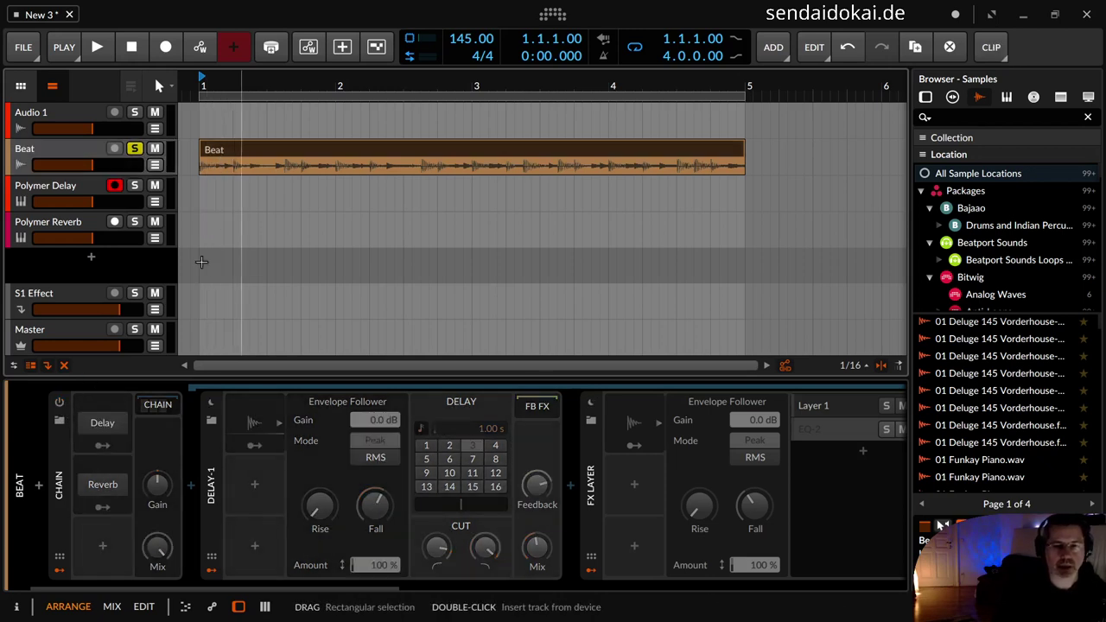
key("space")
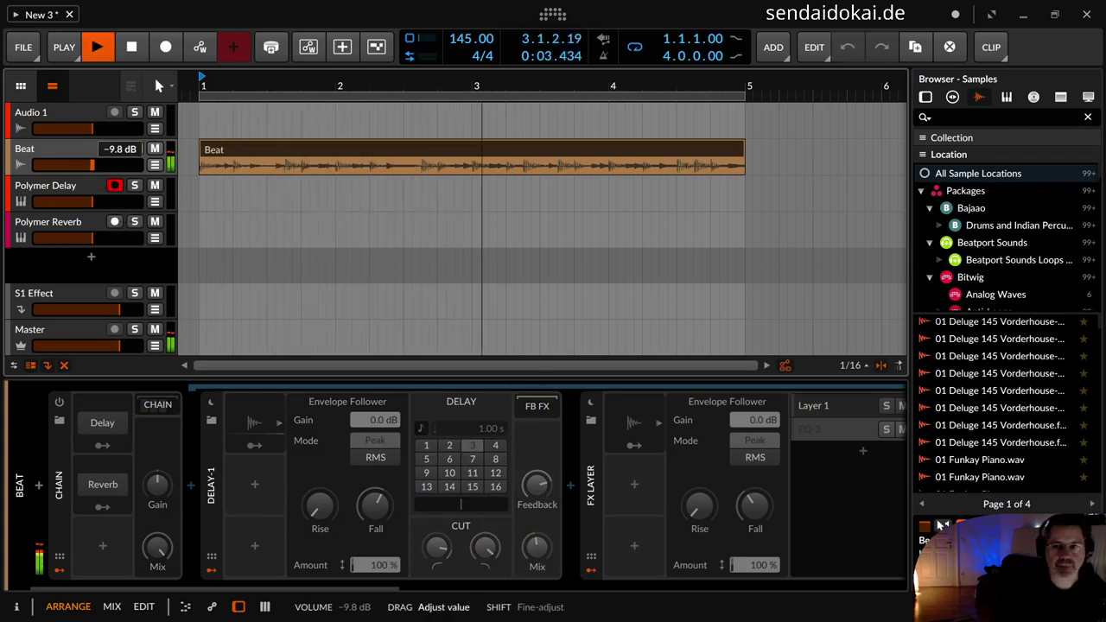
left_click_drag(97, 172, 100, 173)
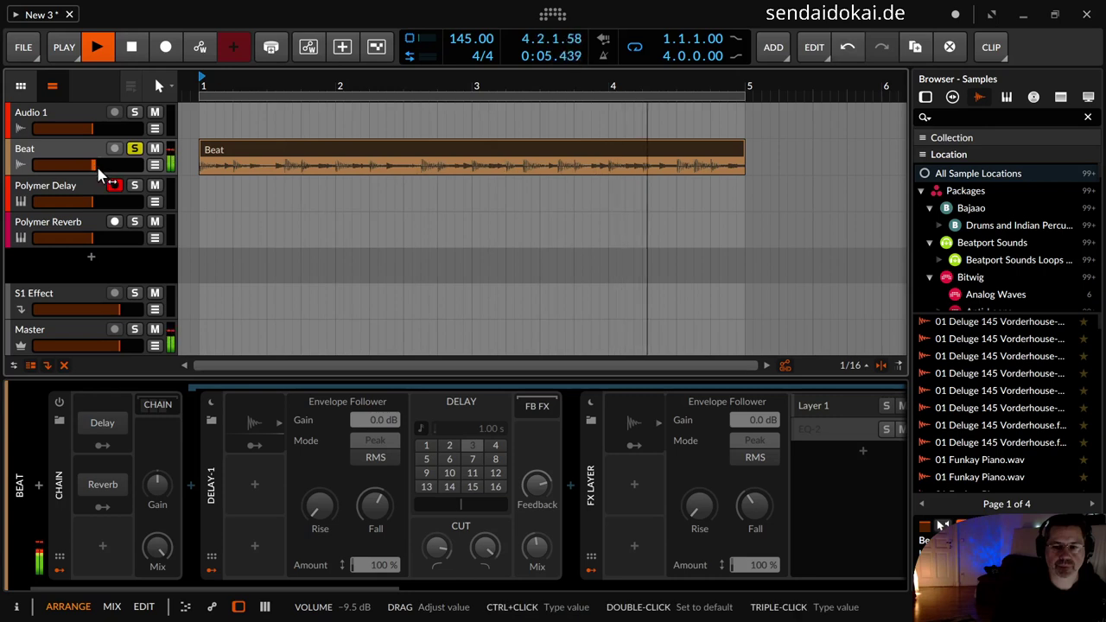
key("space")
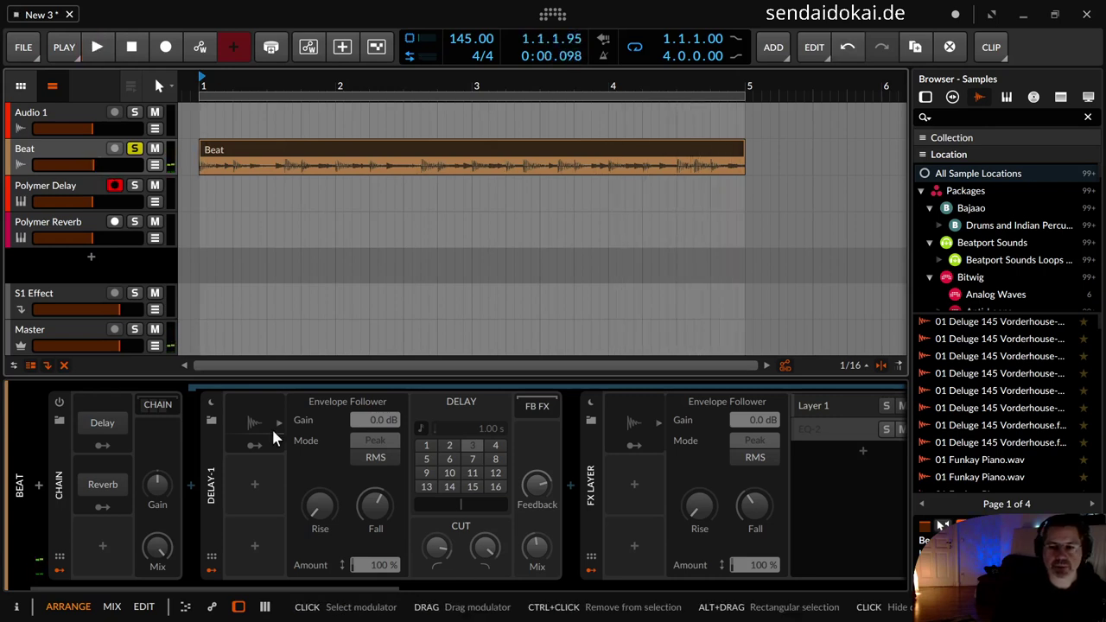
Switch the Chain device back on, turn its Delay switch off, and start playback.
left_click(59, 403)
left_click(104, 423)
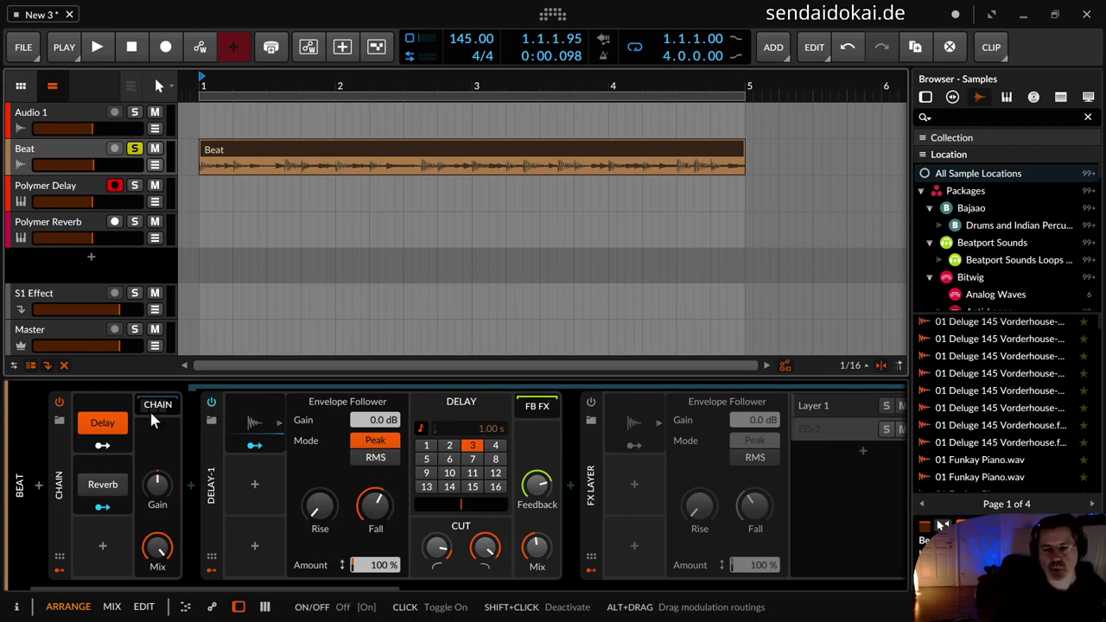
left_click(117, 420)
key("space")
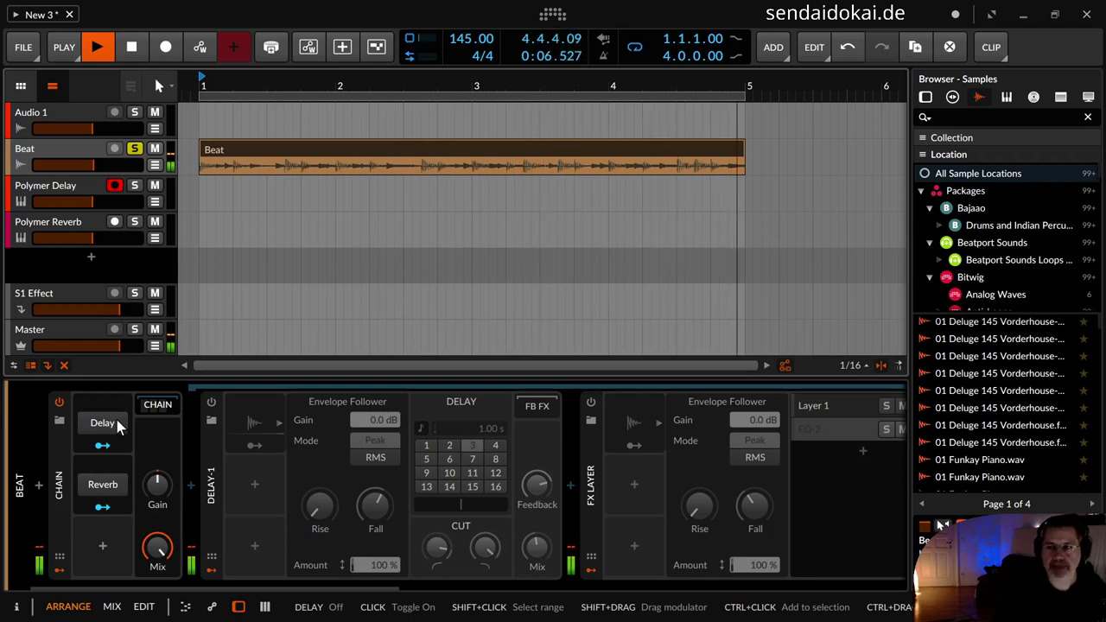
Compare the beat with the Delay switch on and off during playback, leaving it off and stopping playback.
left_click(102, 423)
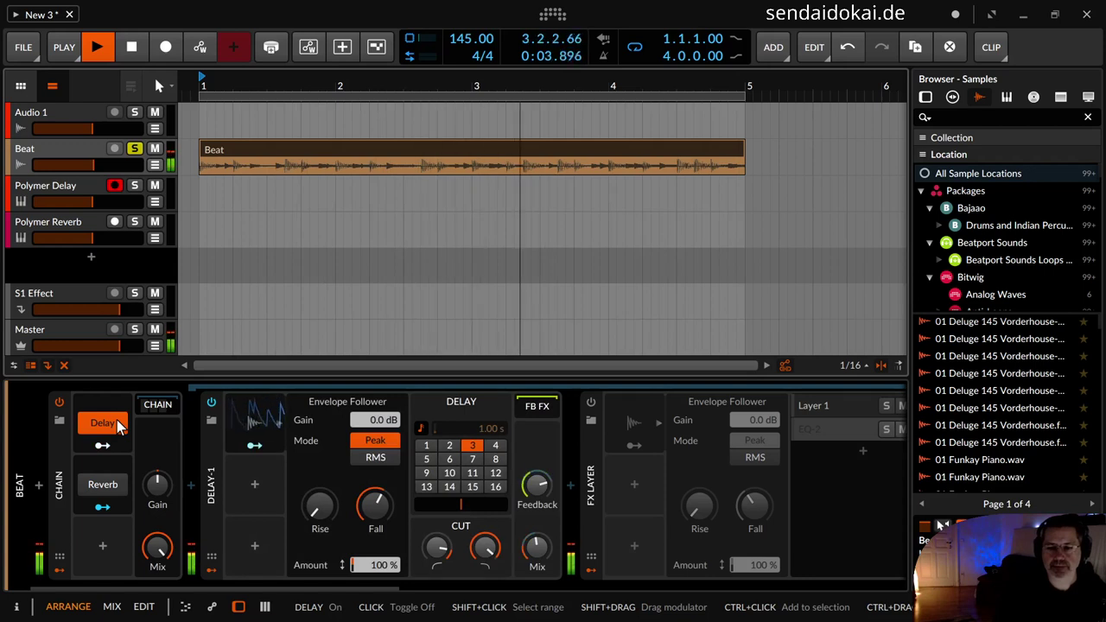
left_click(116, 423)
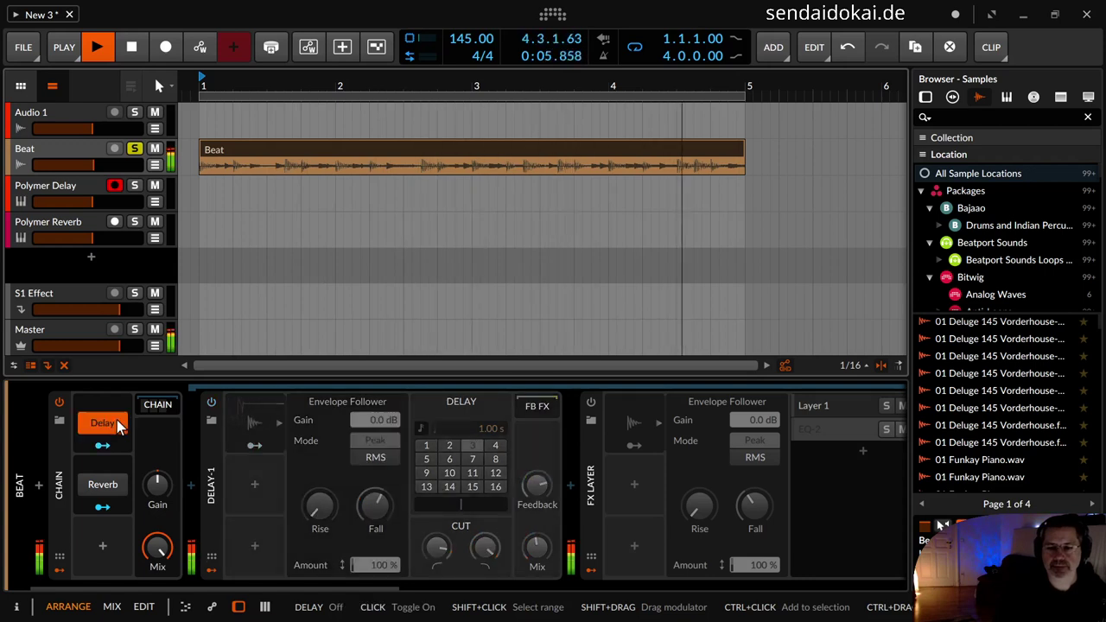
left_click(117, 423)
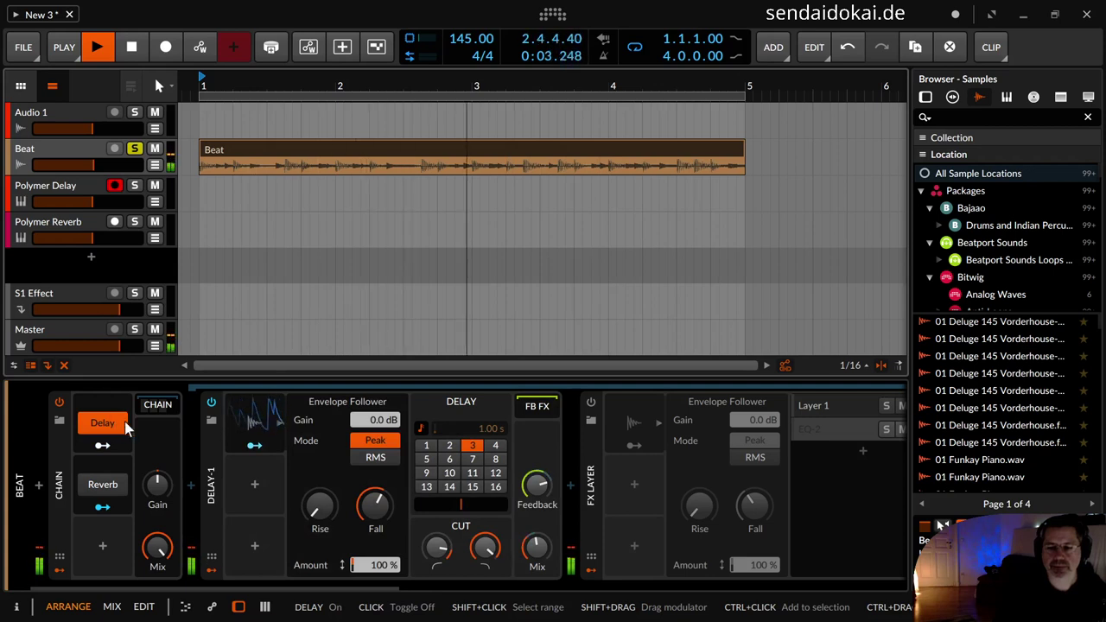
left_click(109, 430)
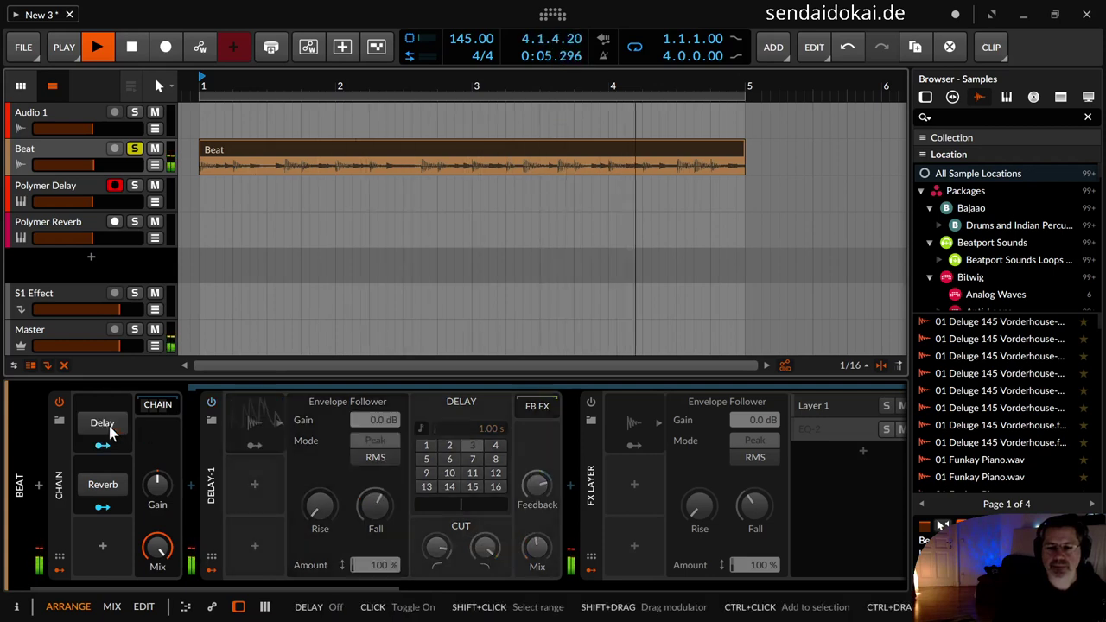
key("space")
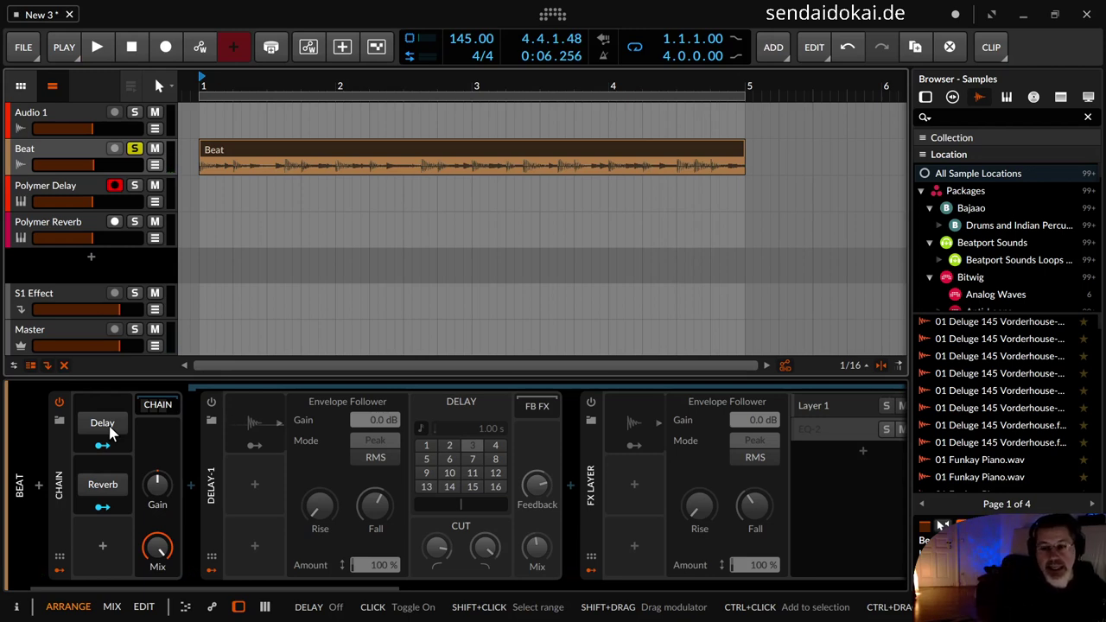
Restart playback with the Delay switched on and set Delay-1's Feedback to about -2.4 dB.
key("space")
left_click(110, 430)
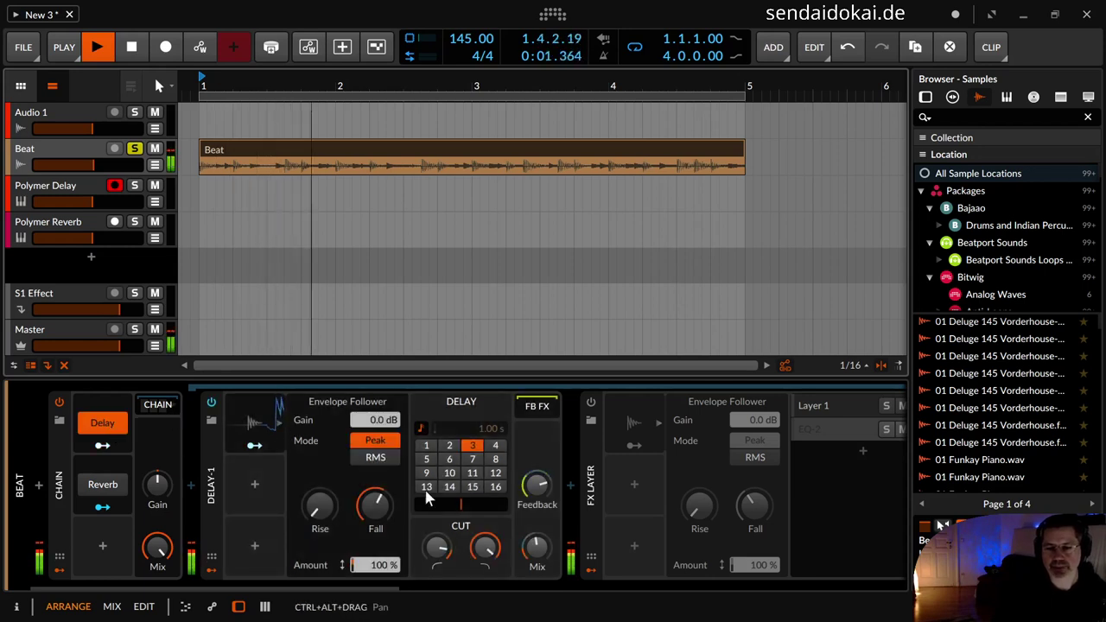
left_click_drag(537, 486, 537, 484)
mouse_move(537, 486)
left_mouse_down()
mouse_move(537, 468)
mouse_move(537, 486)
left_mouse_up()
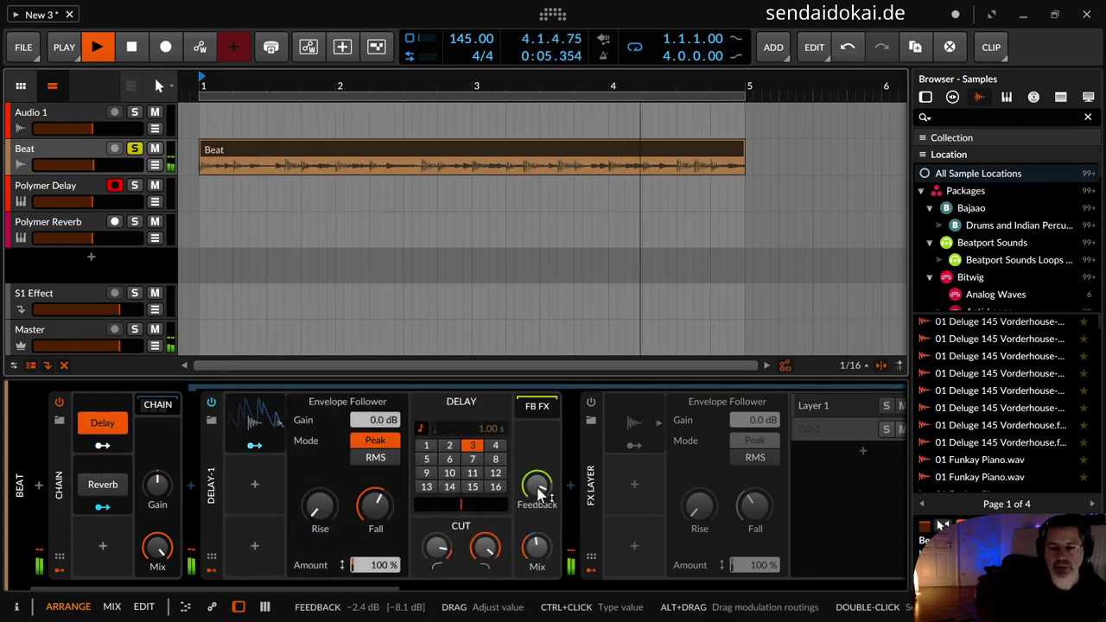
Adjust the modulation depth of Delay-1's Envelope Follower on the Feedback and Mix controls.
left_click(254, 445)
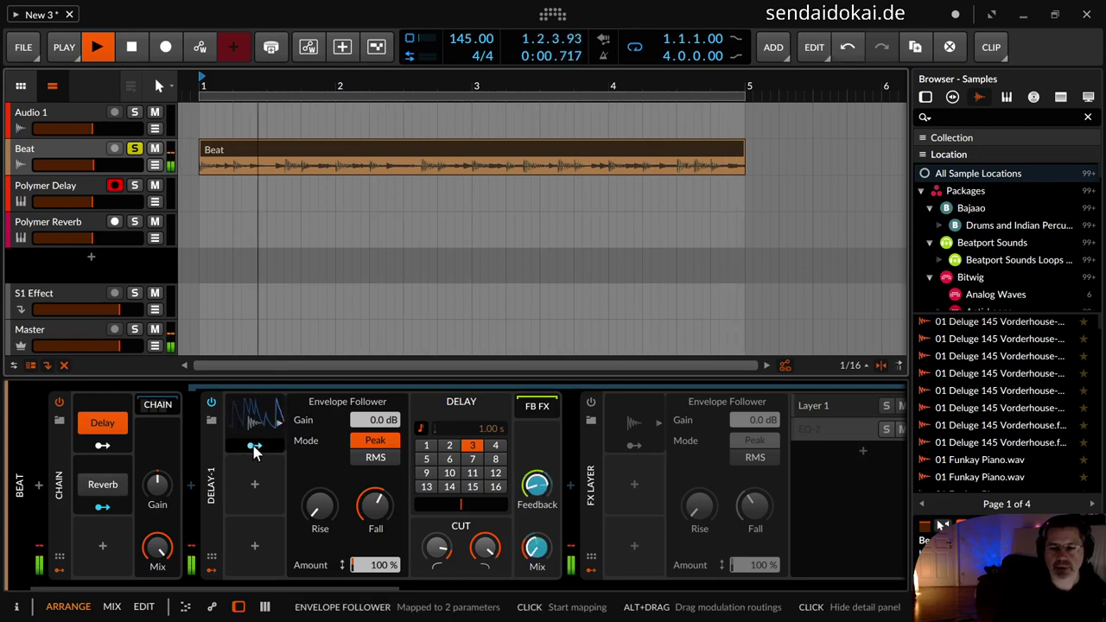
mouse_move(537, 486)
left_mouse_down()
mouse_move(537, 499)
mouse_move(537, 480)
left_mouse_up()
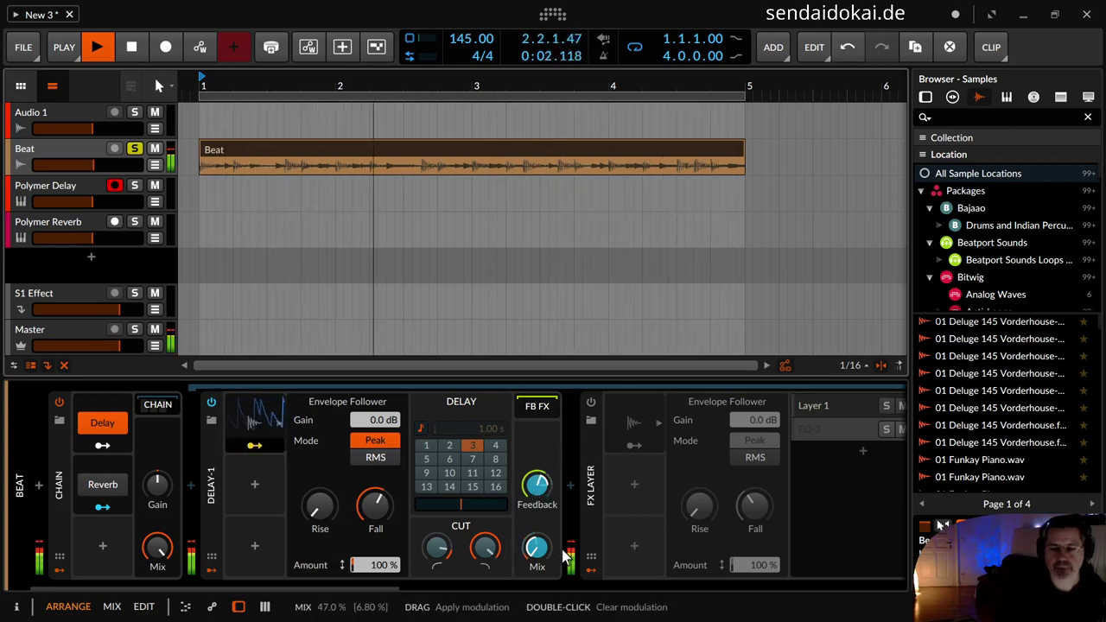
mouse_move(536, 547)
left_mouse_down()
mouse_move(537, 559)
mouse_move(537, 547)
left_mouse_up()
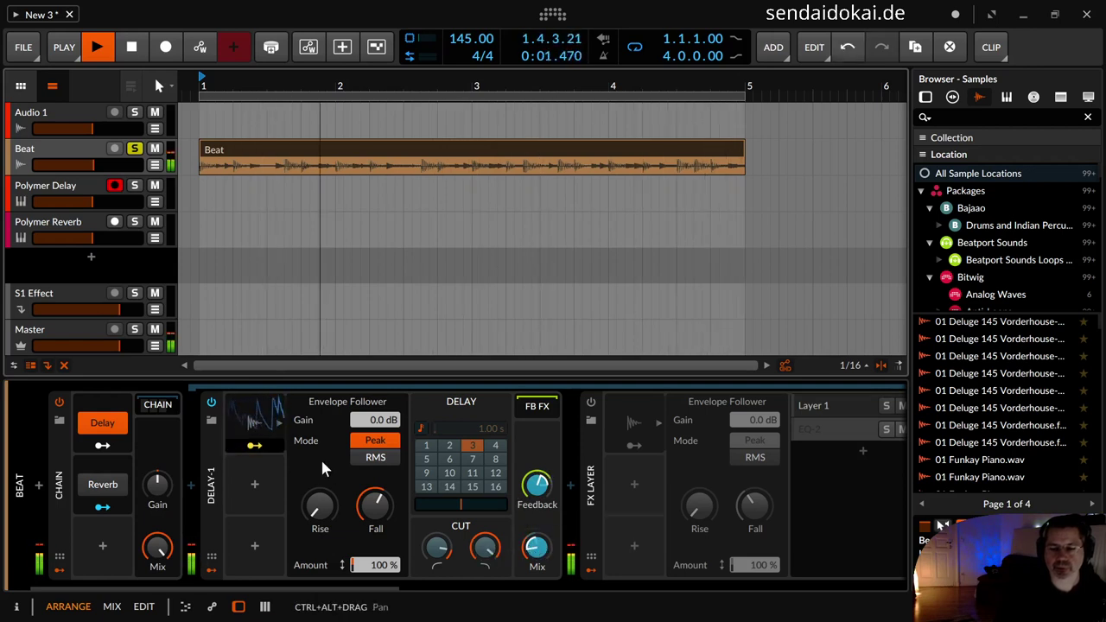
Leave the Envelope Follower's modulation mapping, stop playback, and switch on the Chain's Reverb switch to review its FX Layer.
left_click(257, 449)
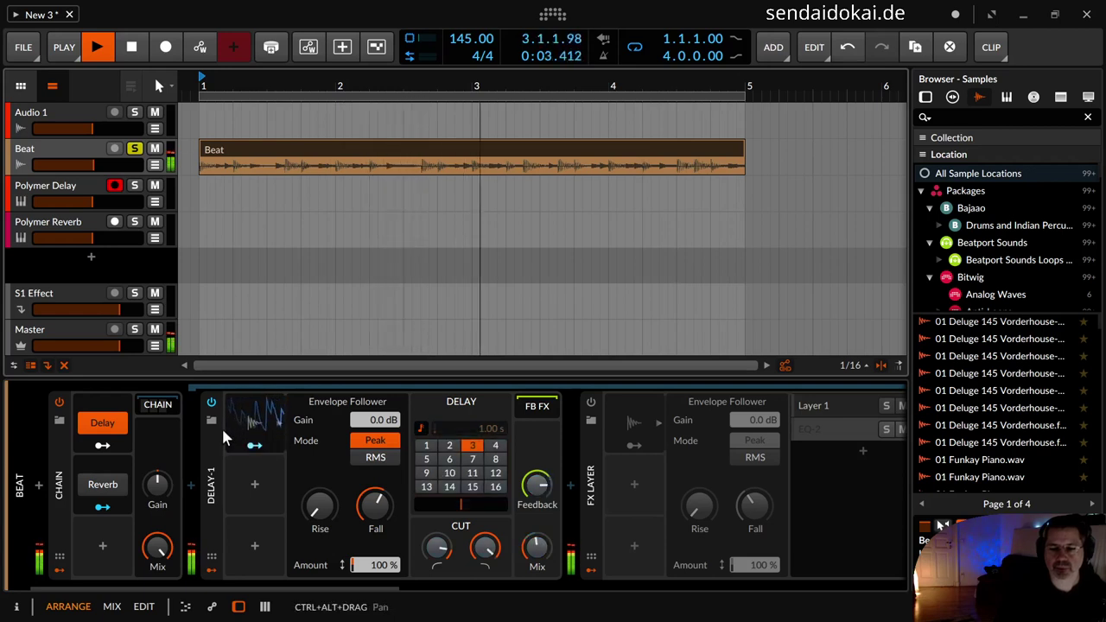
key("space")
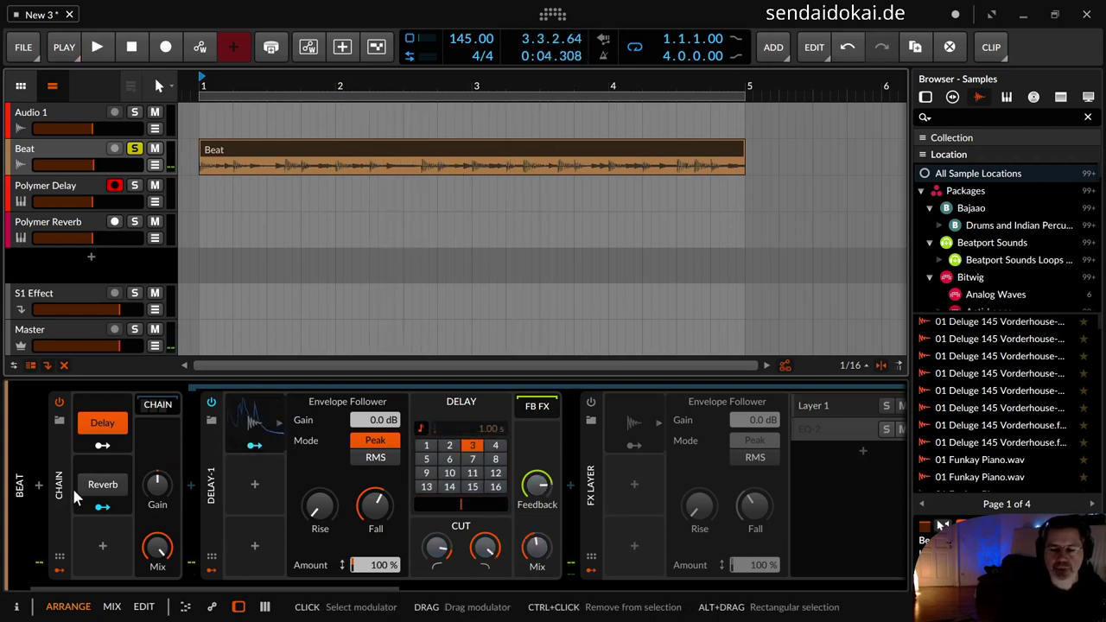
left_click(100, 485)
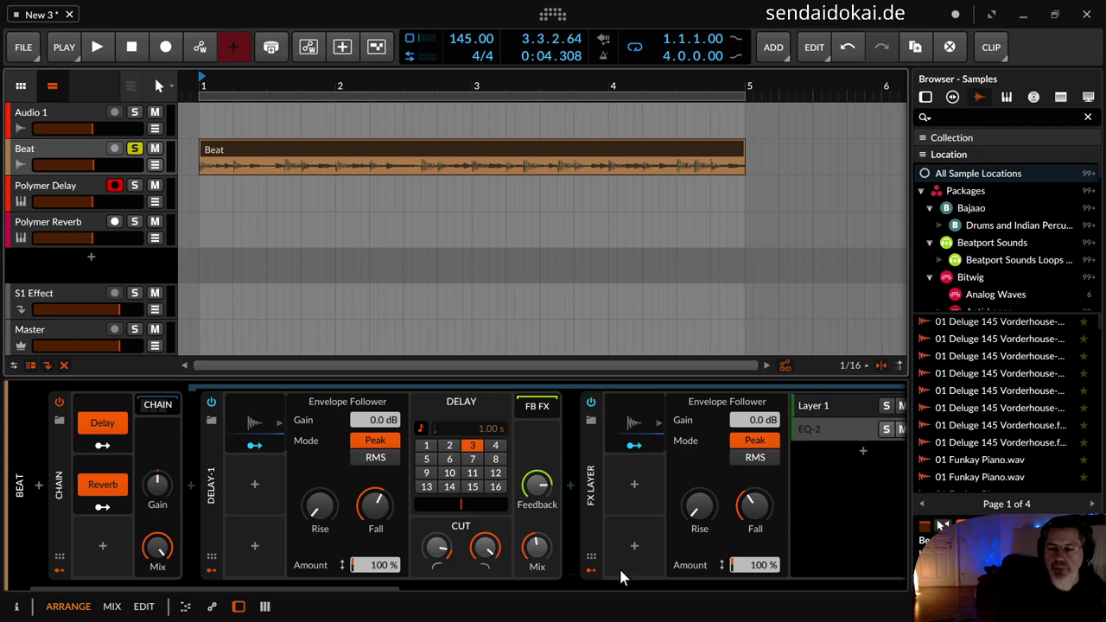
left_click_drag(388, 587, 554, 589)
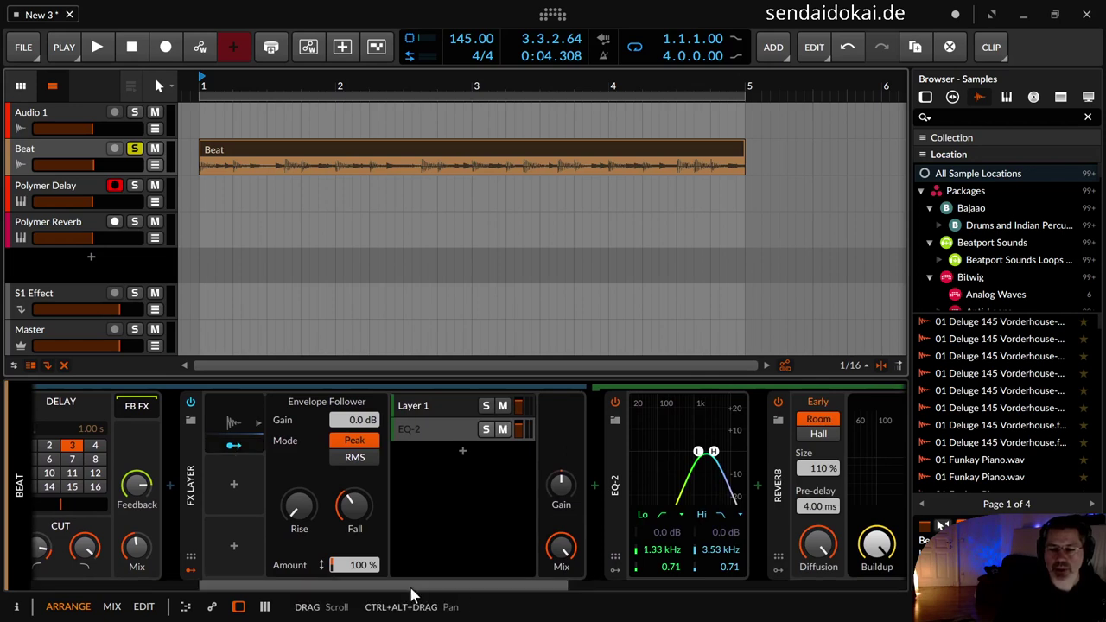
scroll(482, 597, "right", 5)
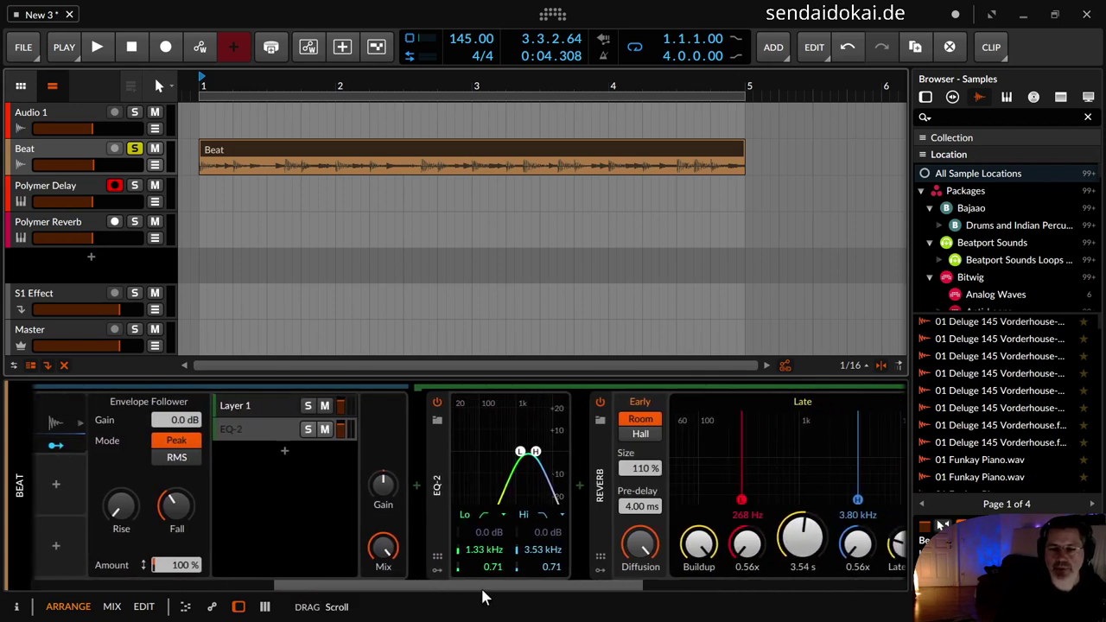
scroll(482, 596, "left", 5)
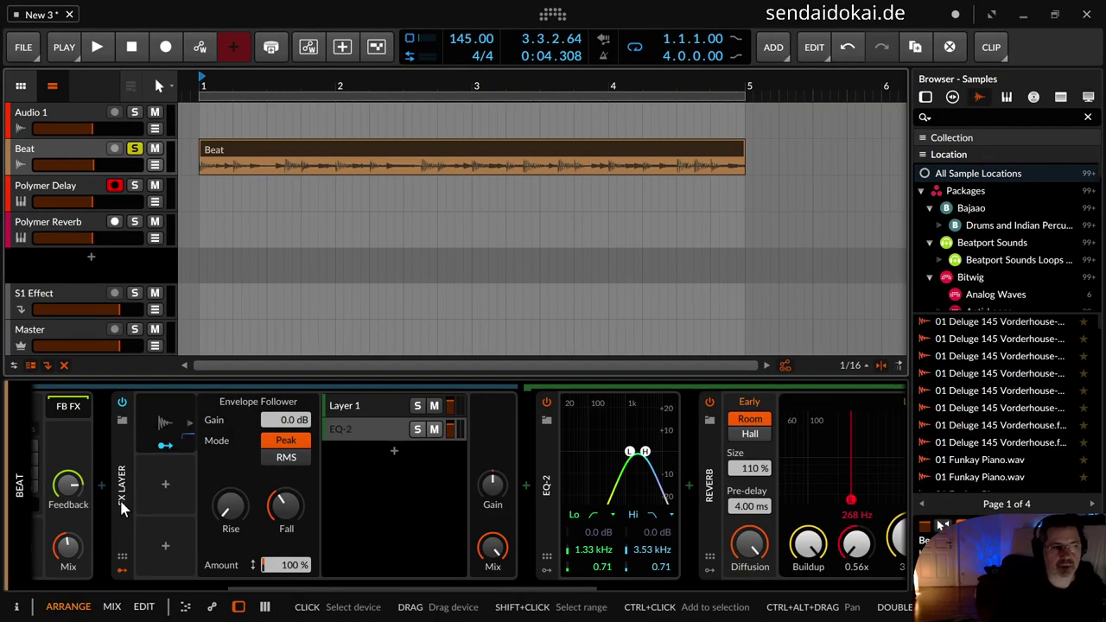
Start playback and toggle the FX Layer device on and off to compare the beat with and without it.
key("space")
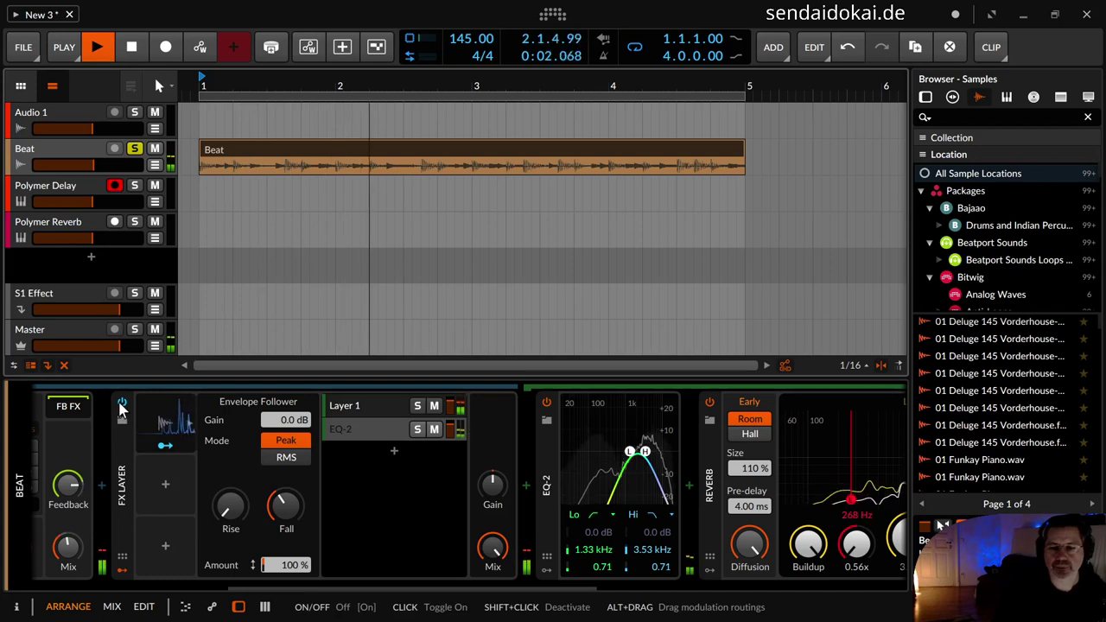
left_click(122, 404)
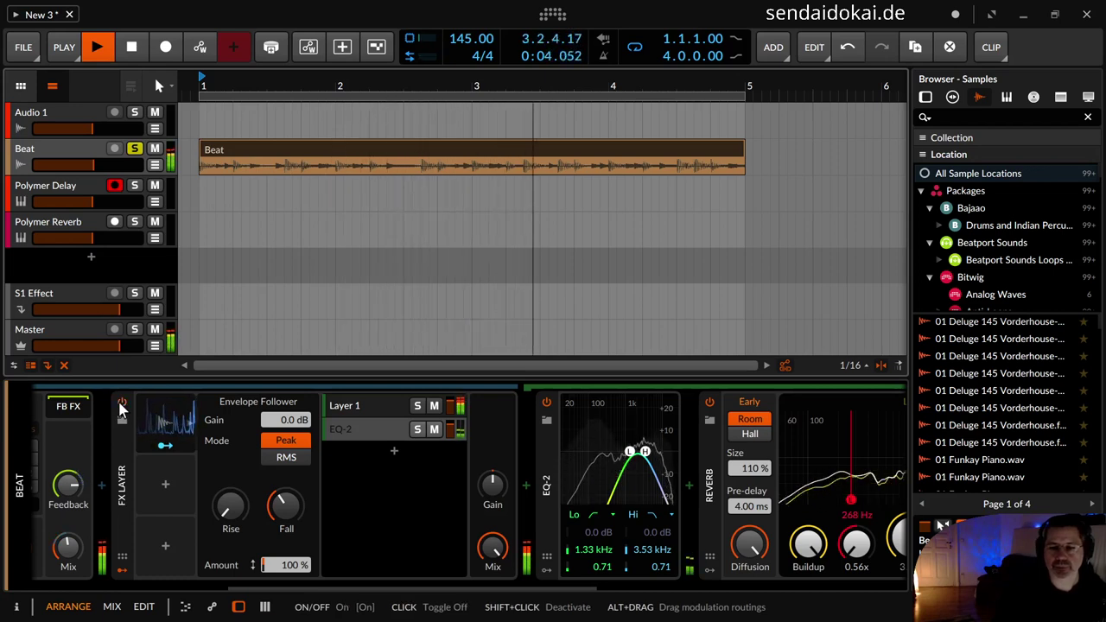
left_click(122, 405)
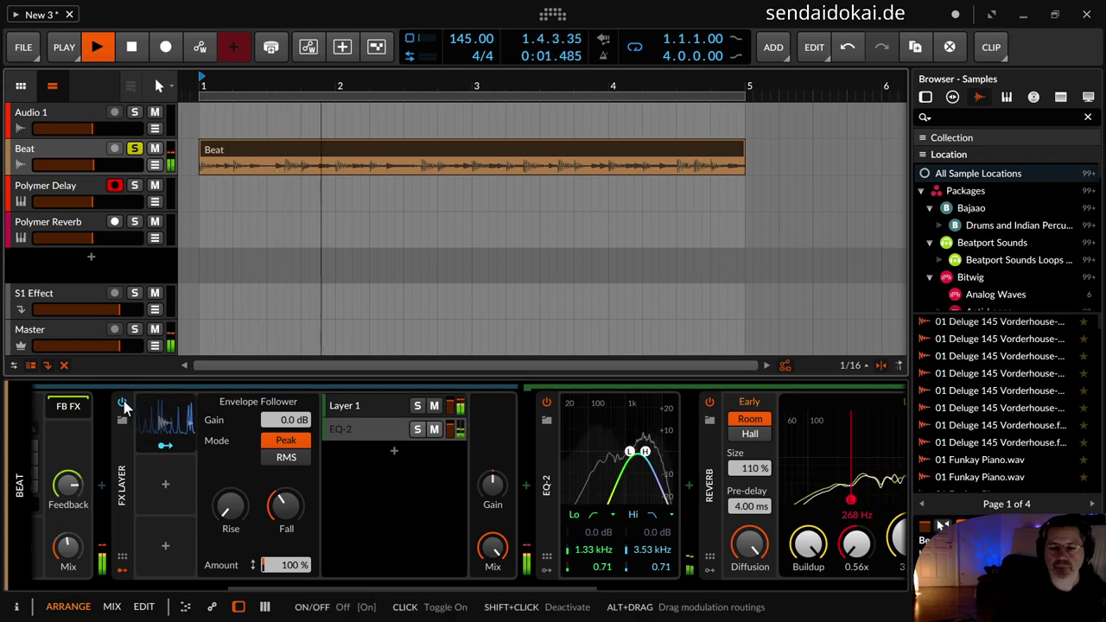
left_click(122, 404)
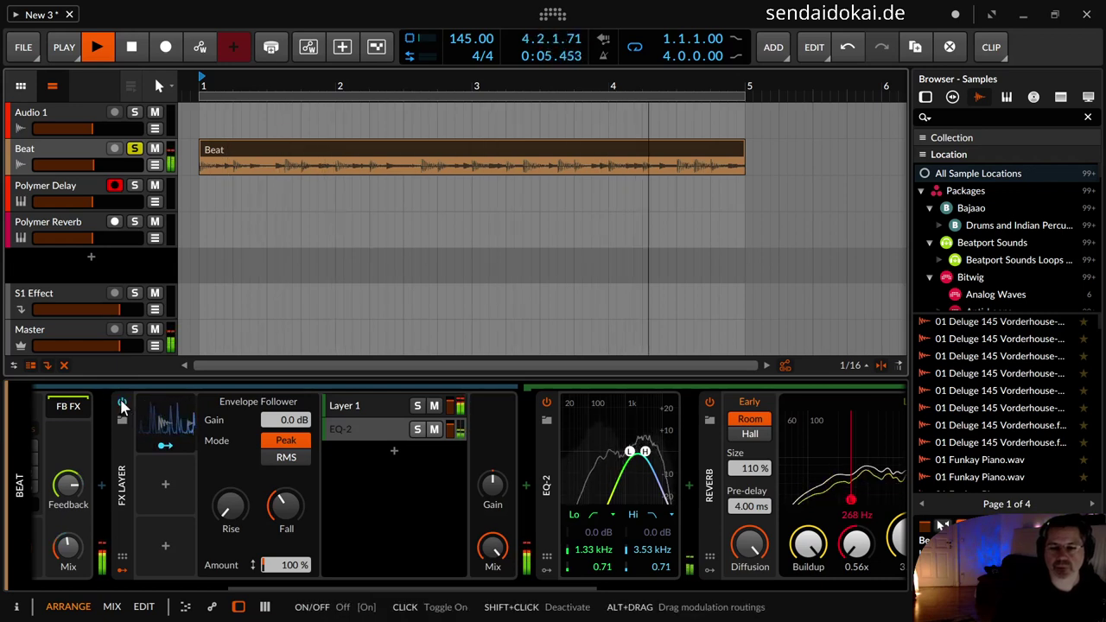
Compare the beat with the Chain's Reverb switch off and on, leaving it on and stopping playback.
left_click_drag(257, 584, 61, 521)
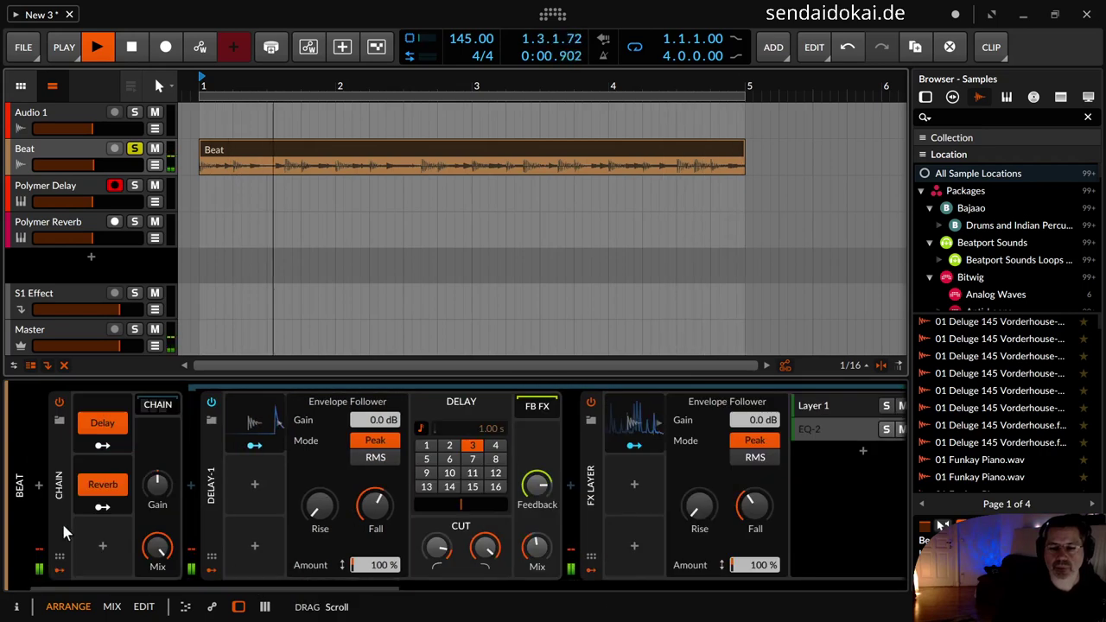
left_click(104, 485)
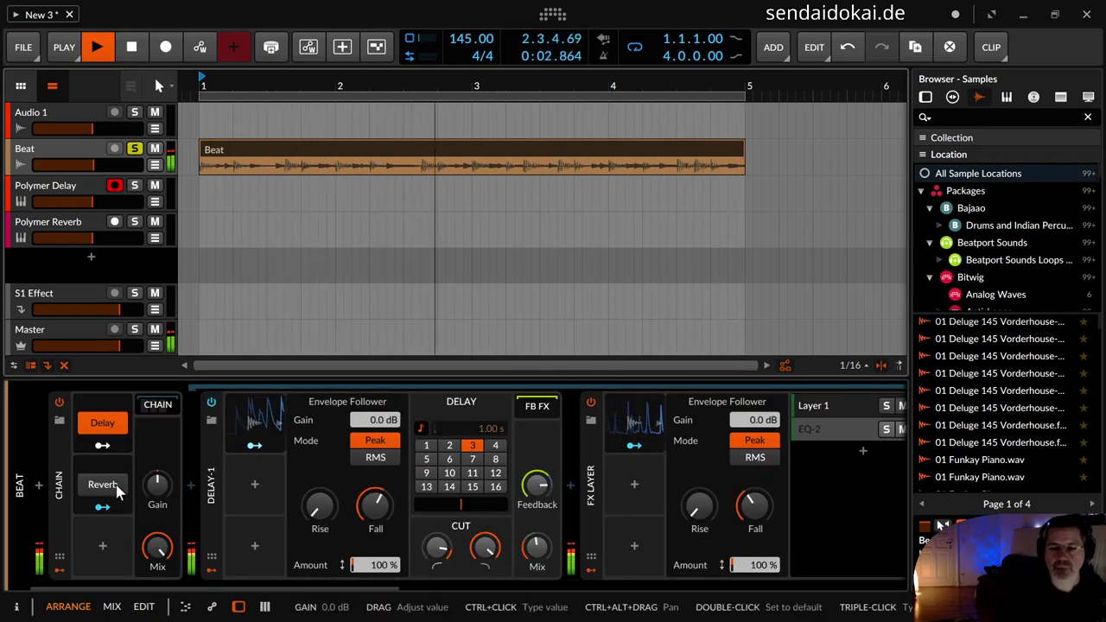
left_click(115, 489)
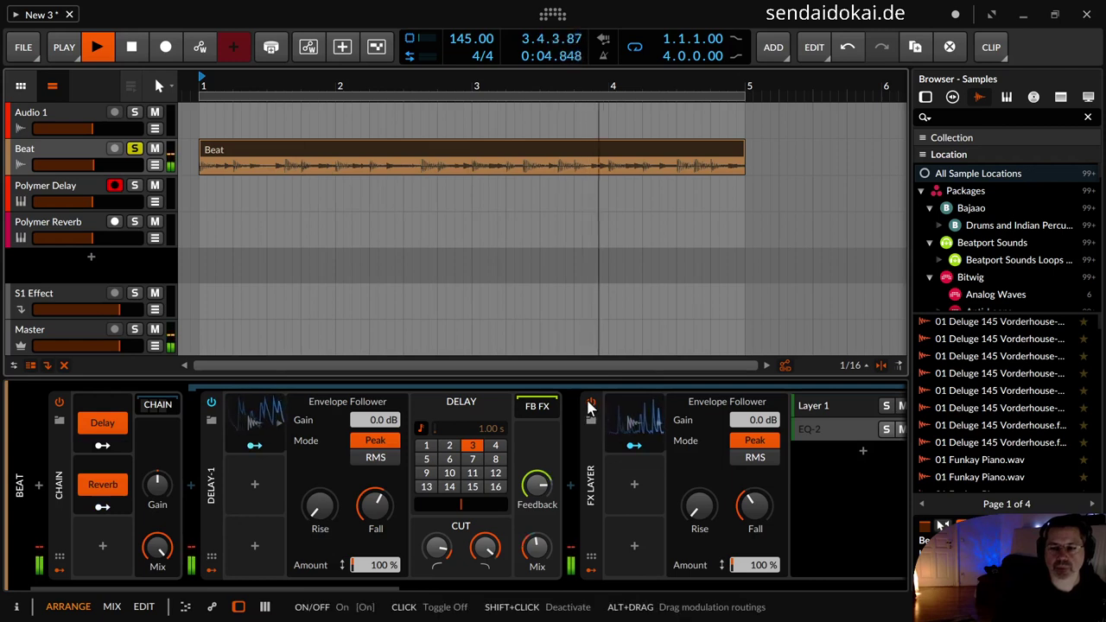
left_click(102, 486)
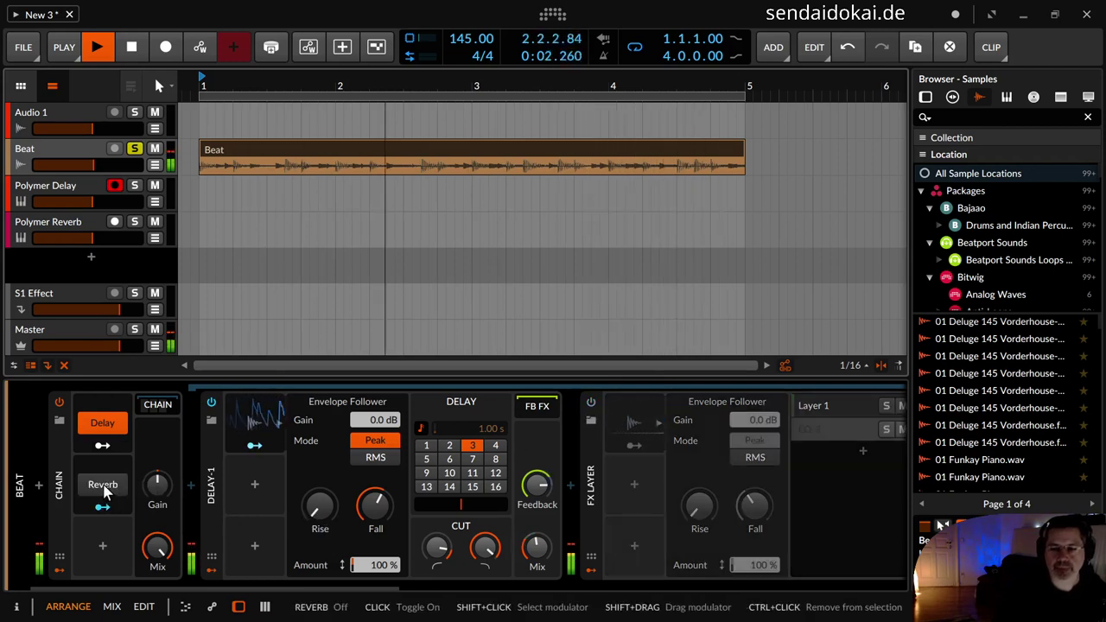
left_click(102, 486)
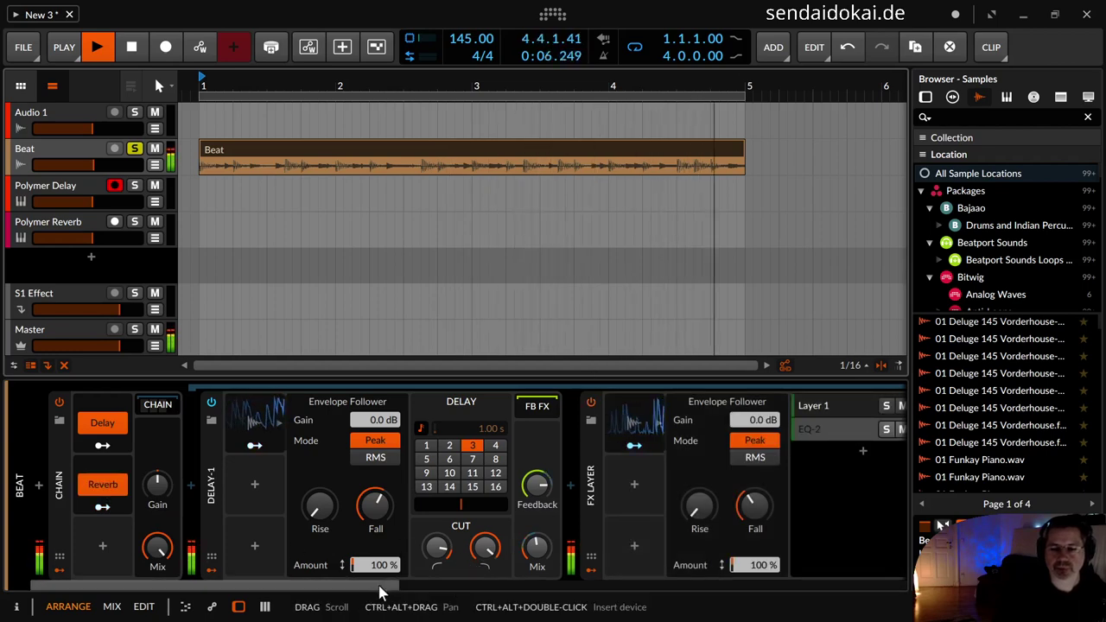
scroll(805, 562, "right", 8)
left_click_drag(773, 585, 637, 584)
key("space")
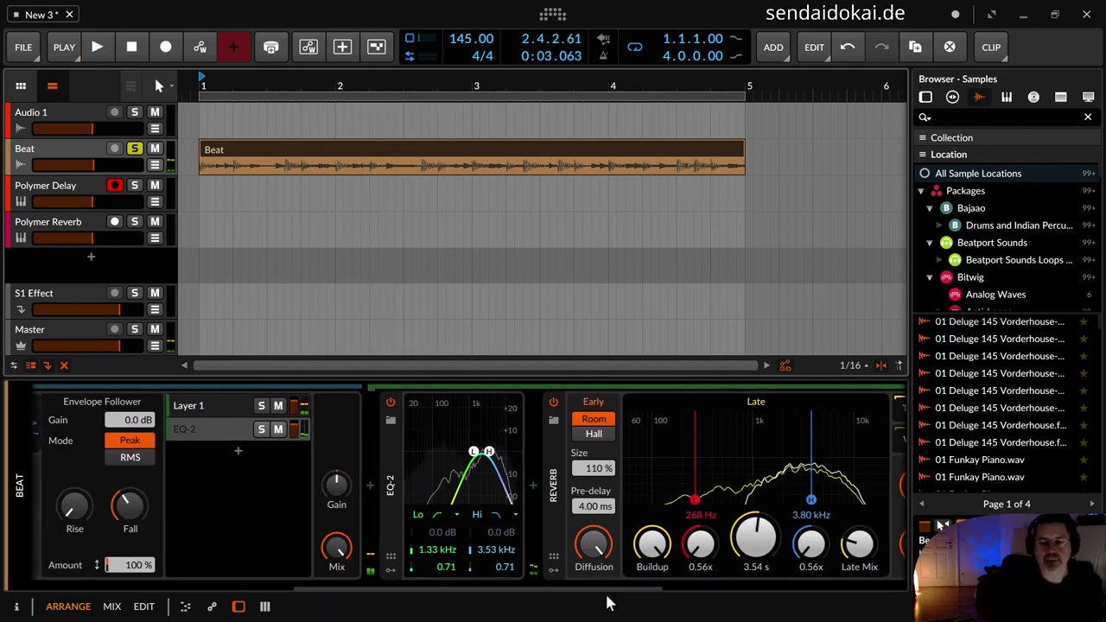
Select and solo the Polymer Delay track and turn its Button modulator off.
left_click_drag(605, 591, 319, 553)
left_click(63, 187)
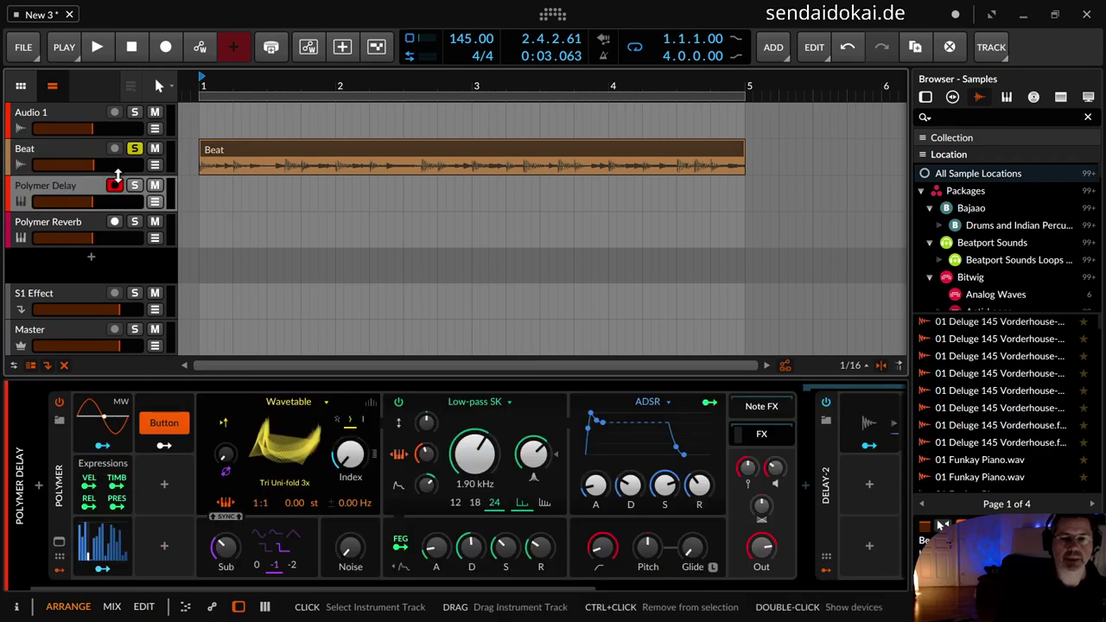
left_click(135, 189)
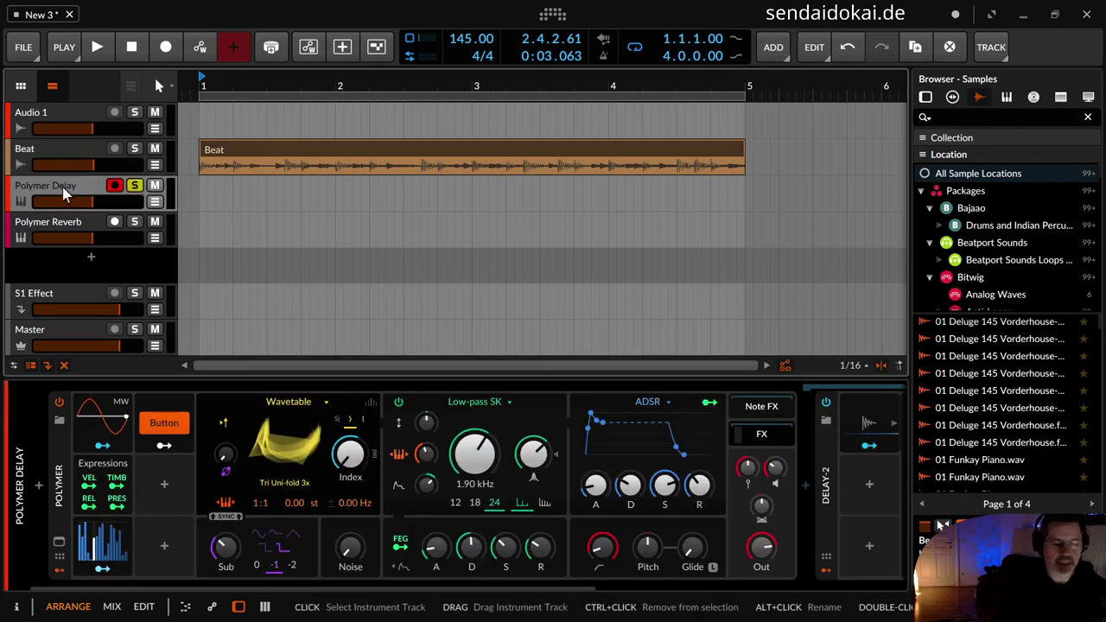
left_click(164, 423)
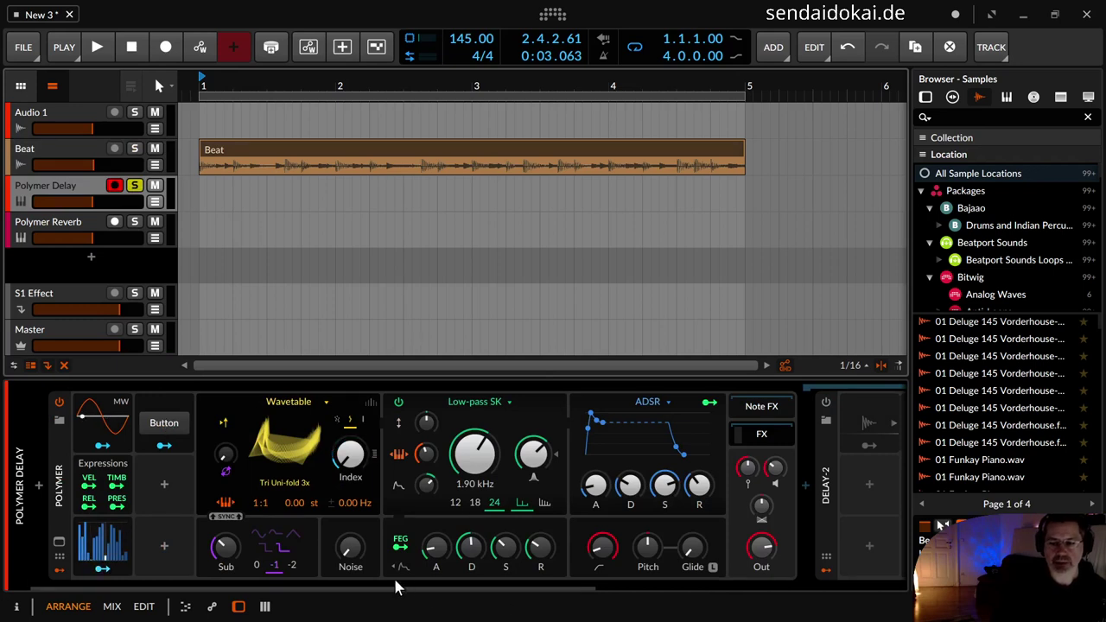
Set Polymer's Voice Level to +1.0 dB and turn the Button modulator on to enable Delay-2.
left_click_drag(397, 586, 716, 579)
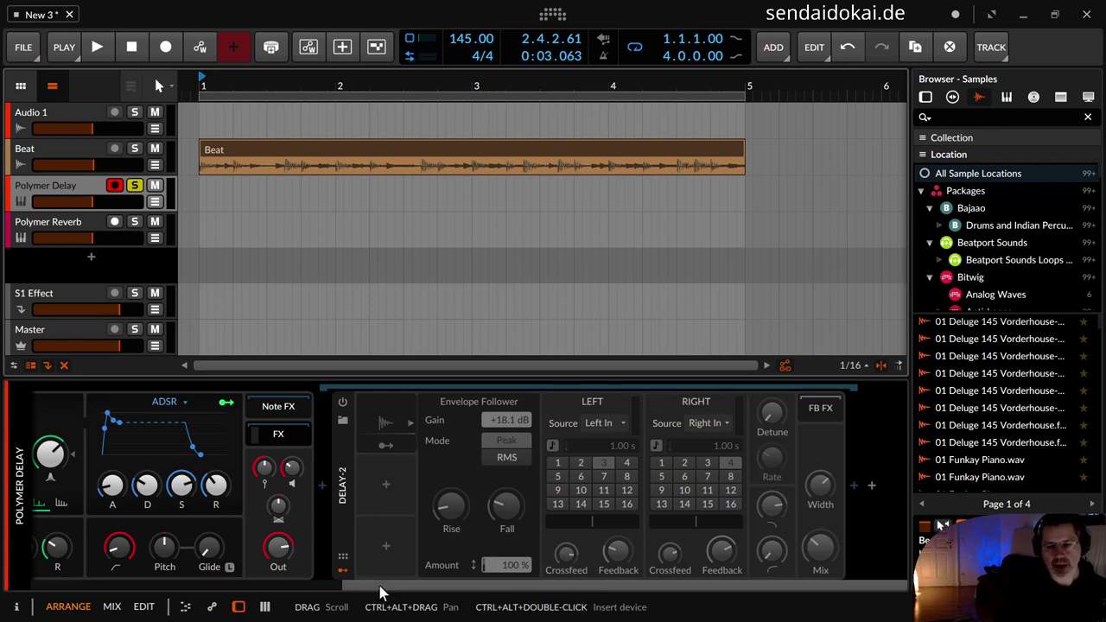
left_click_drag(339, 596, 105, 594)
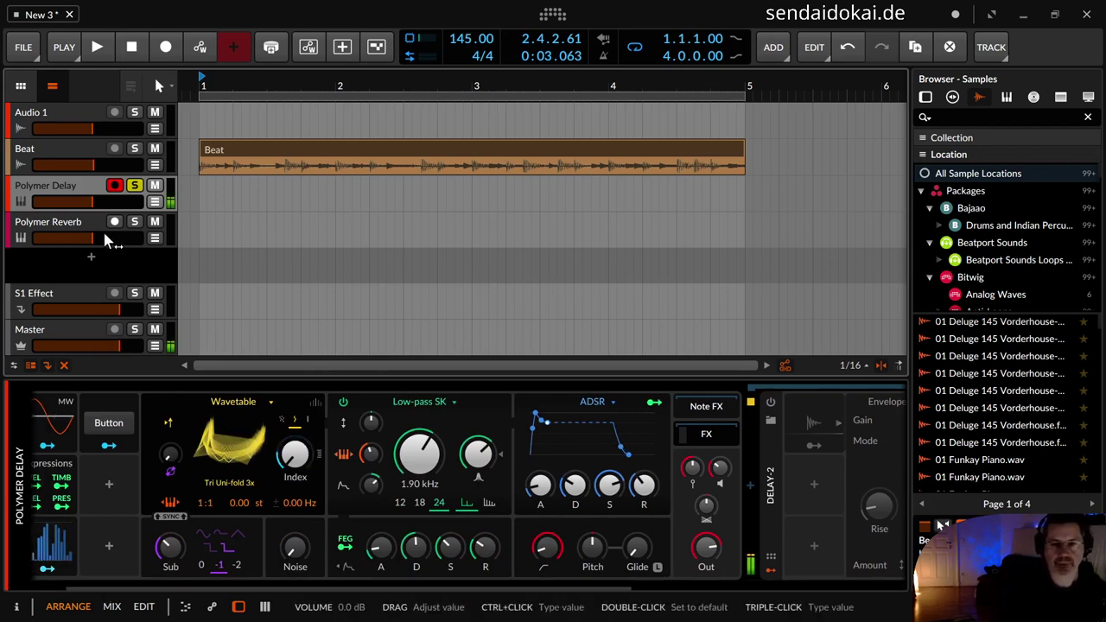
left_click_drag(720, 471, 722, 474)
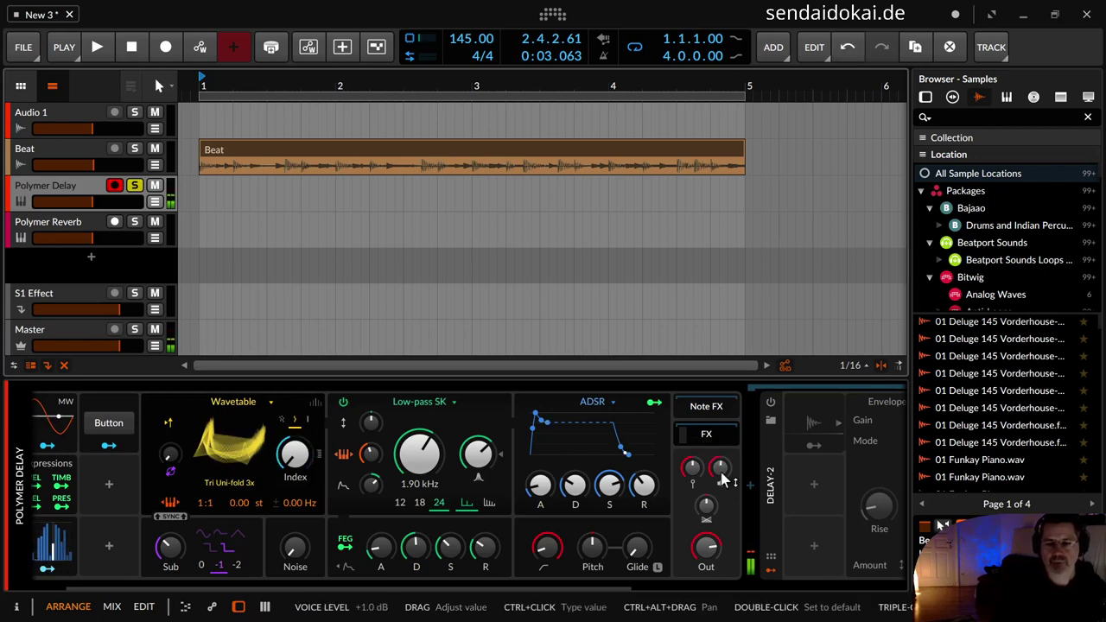
left_click(103, 432)
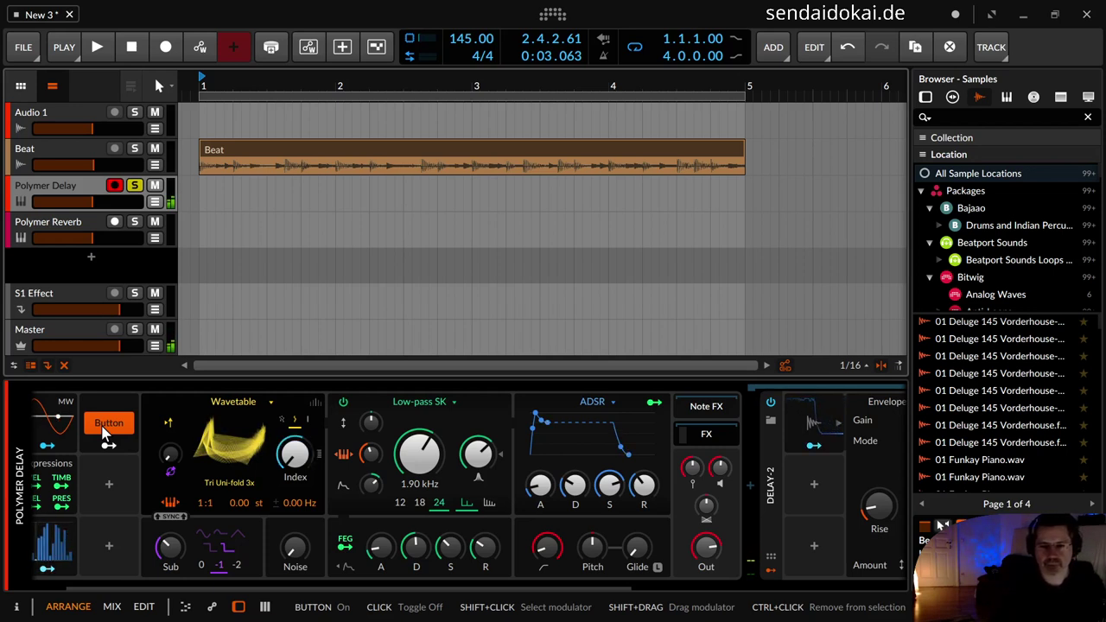
Solo and select the Polymer Reverb track and show the Reverb device's Envelope Follower modulator.
left_click(134, 221)
left_click(81, 227)
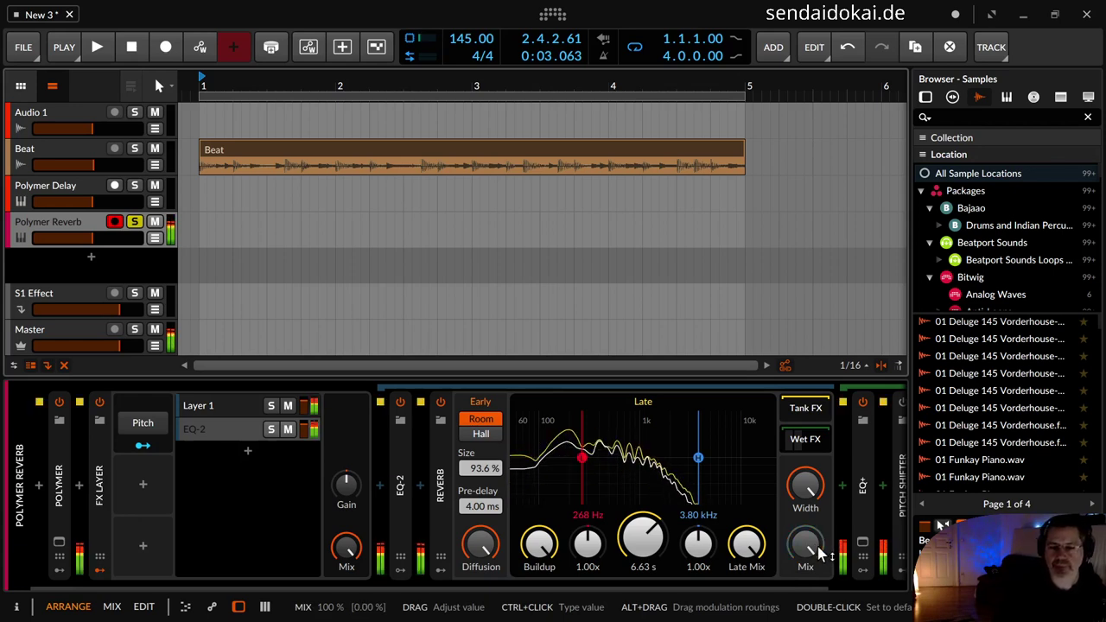
left_click(441, 571)
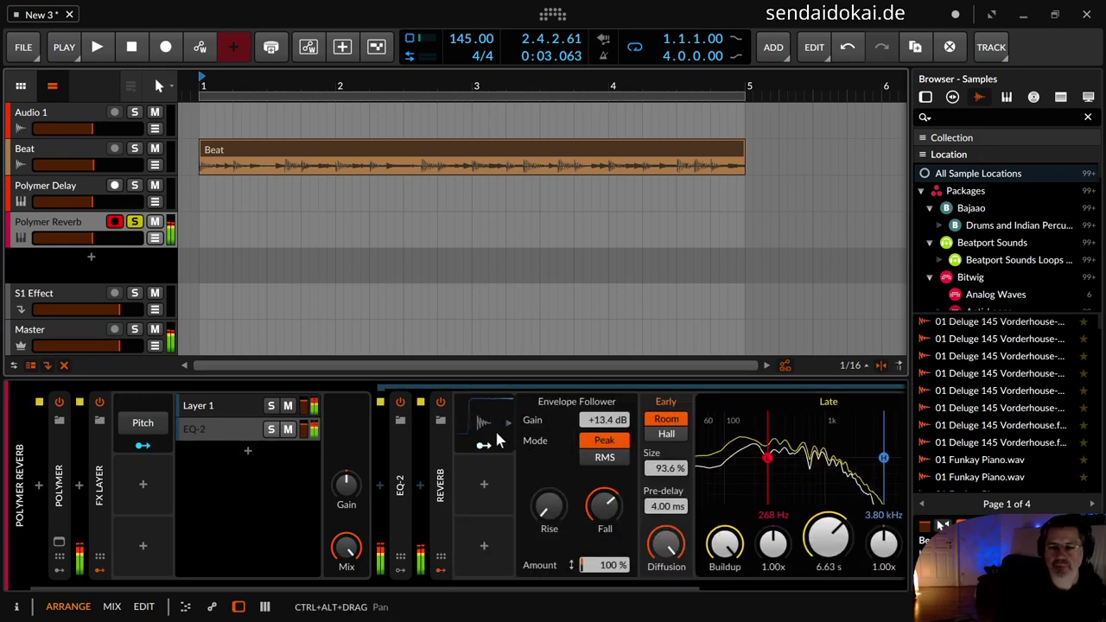
mouse_move(513, 433)
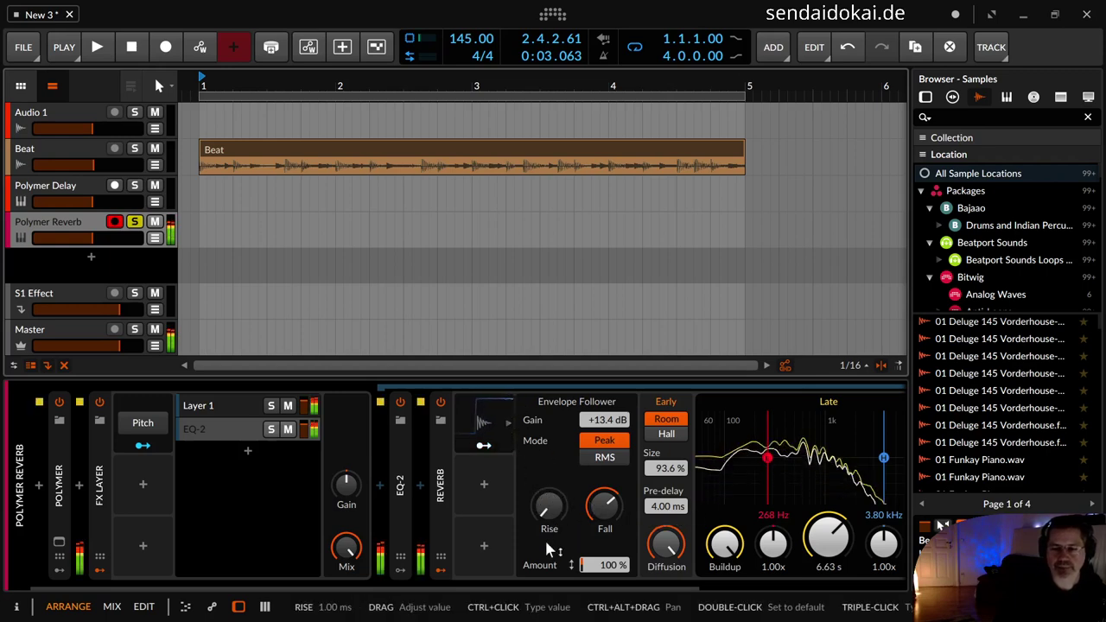
Show the modulators of the Pitch Shifter in the Reverb's Wet FX chain and expand the device.
scroll(657, 593, "right", 1)
scroll(657, 593, "right", 5)
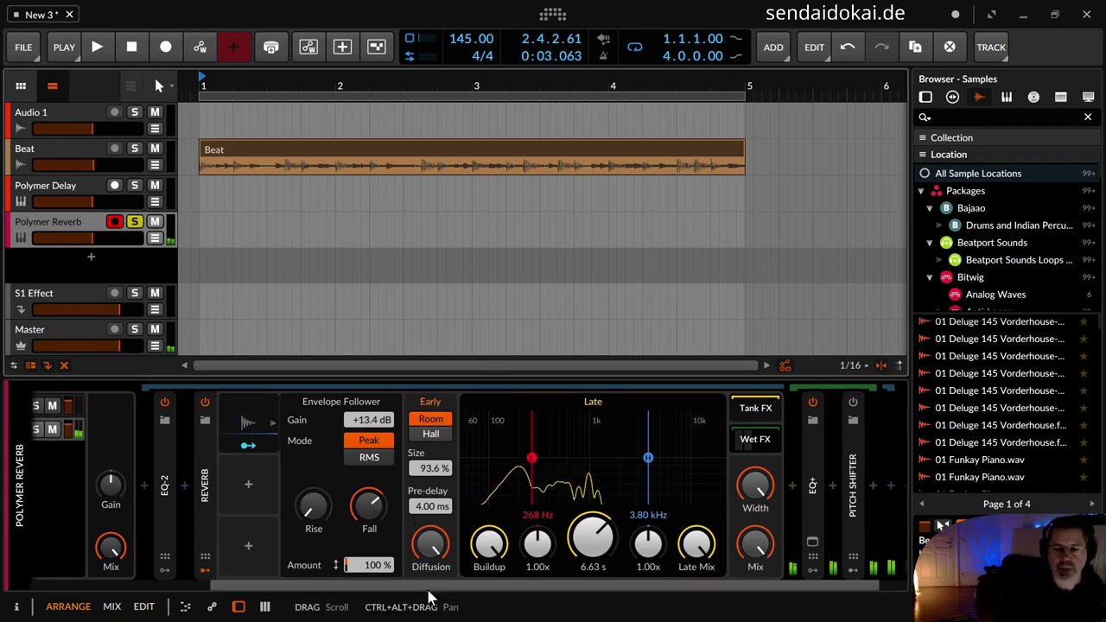
left_click_drag(400, 593, 248, 593)
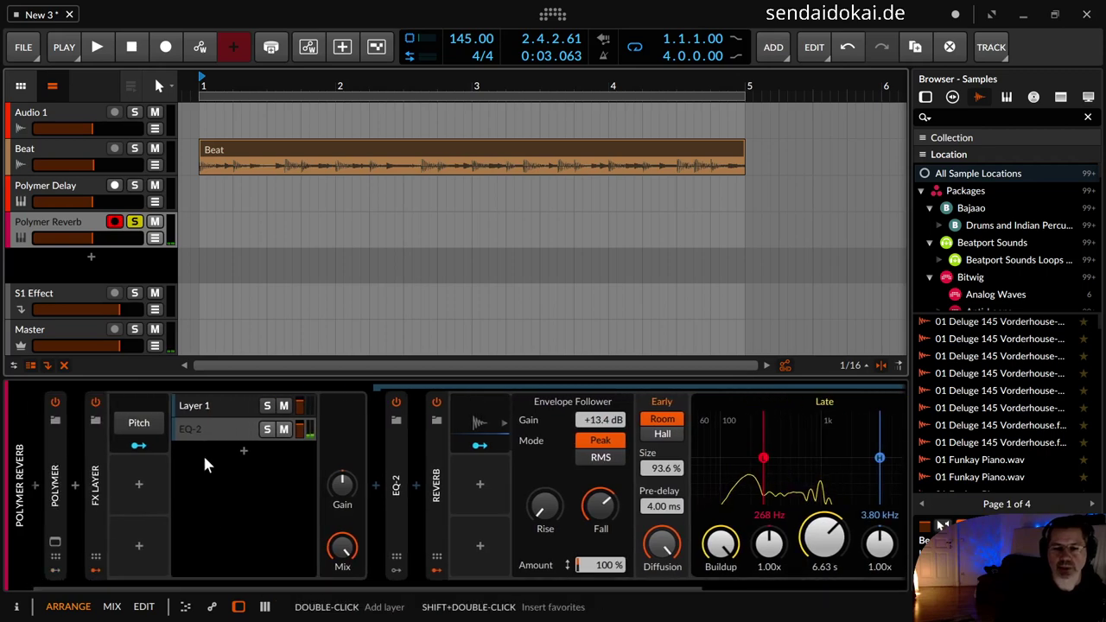
left_click_drag(450, 584, 798, 580)
left_click(718, 439)
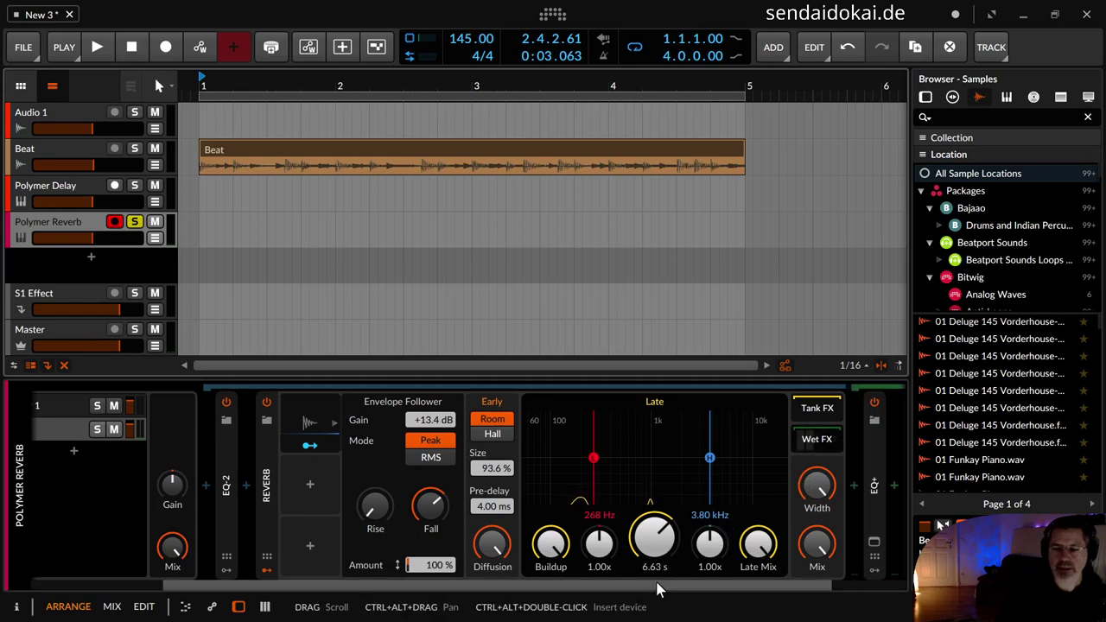
left_click_drag(661, 586, 843, 584)
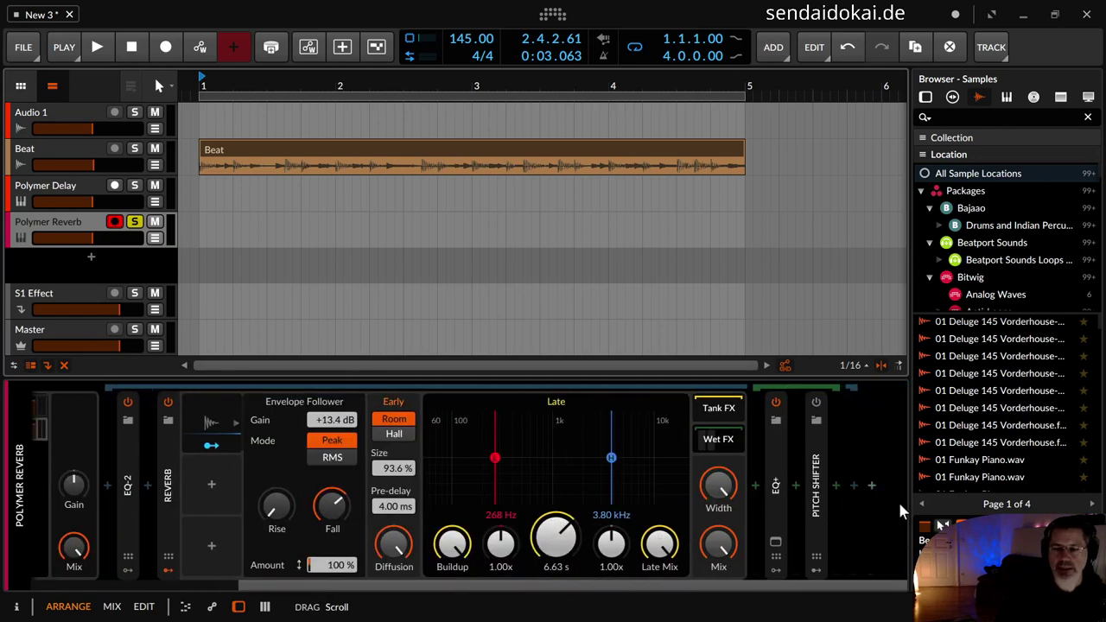
left_click(816, 570)
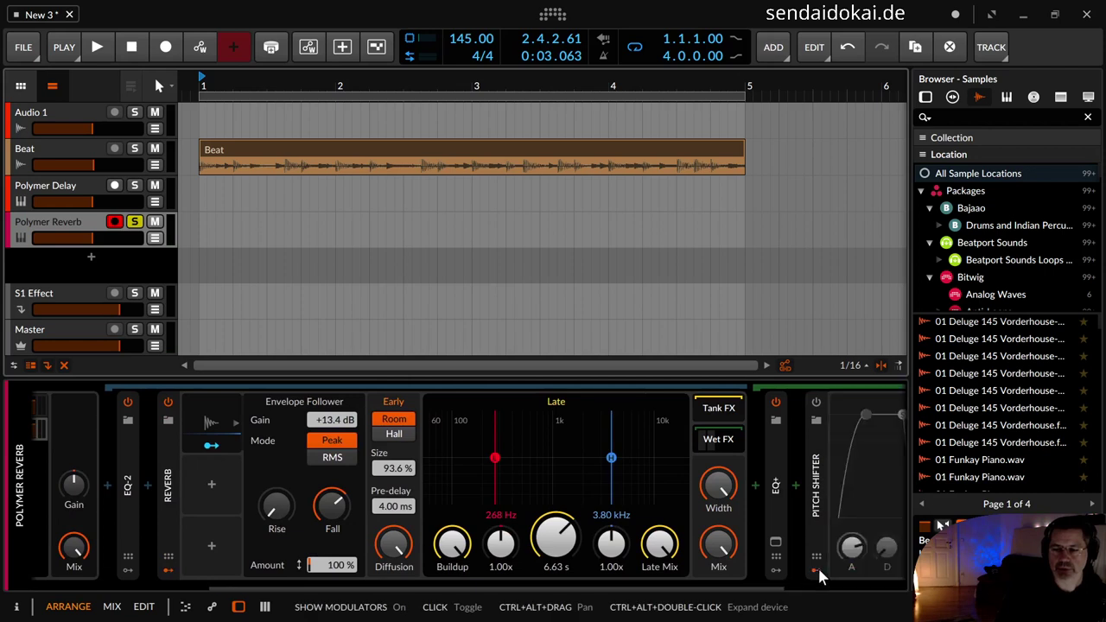
left_click_drag(750, 593, 803, 584)
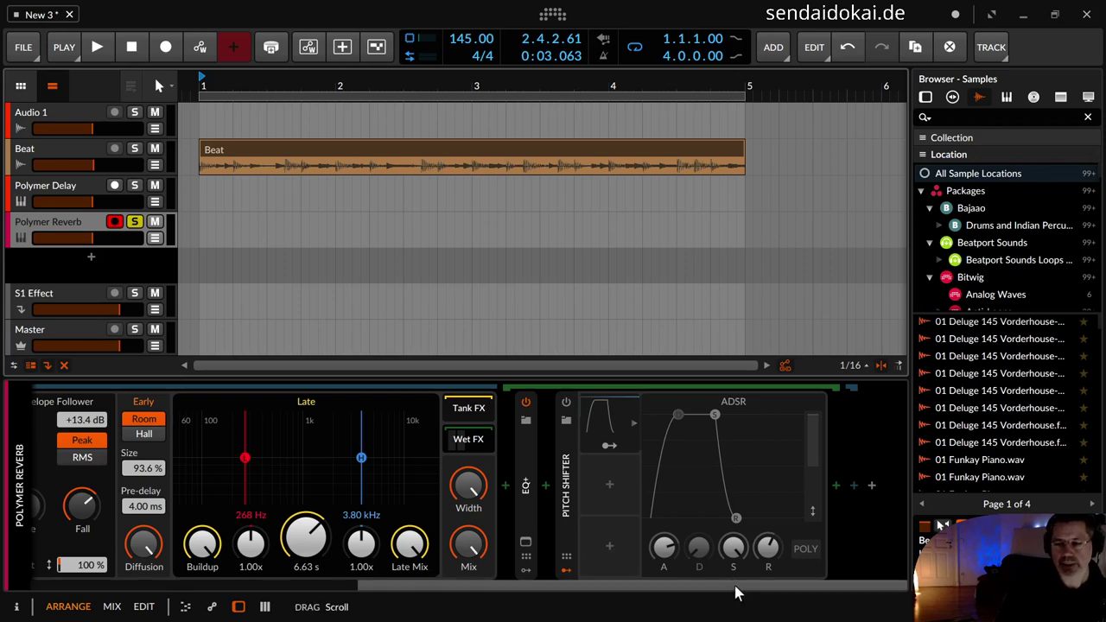
left_click(567, 517)
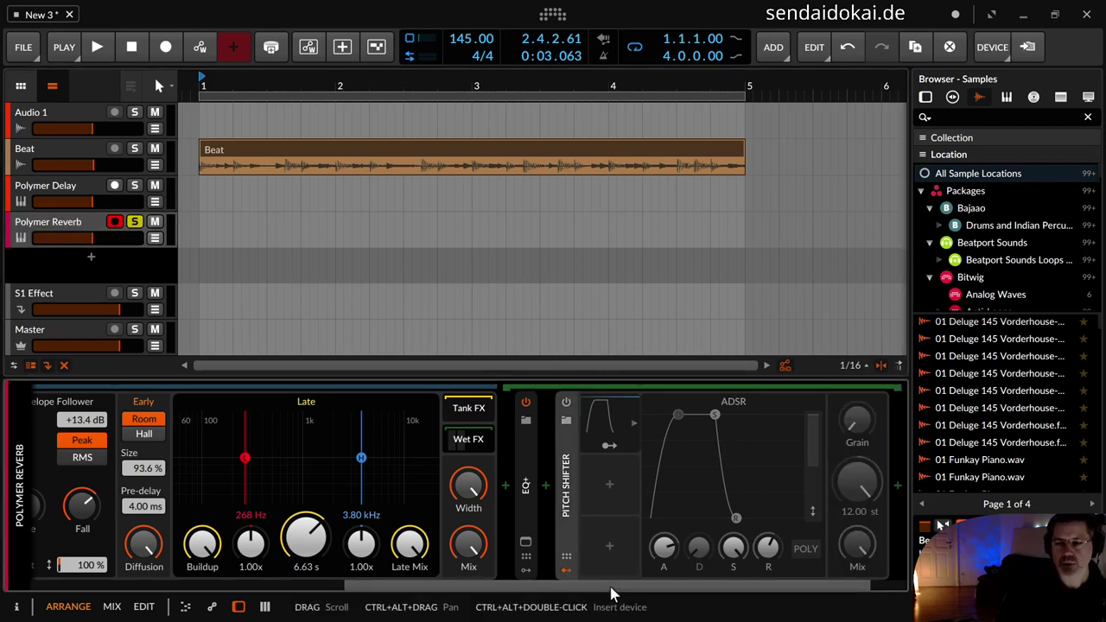
Switch on the FX Layer's Pitch button on the Polymer Reverb track.
left_click_drag(610, 591, 207, 607)
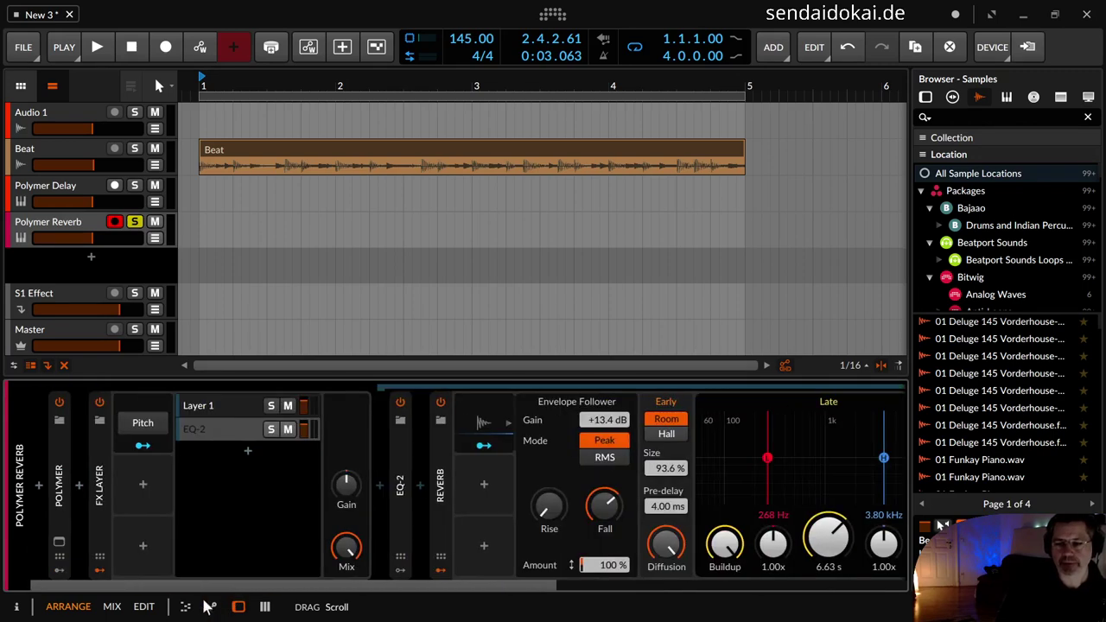
left_click(132, 424)
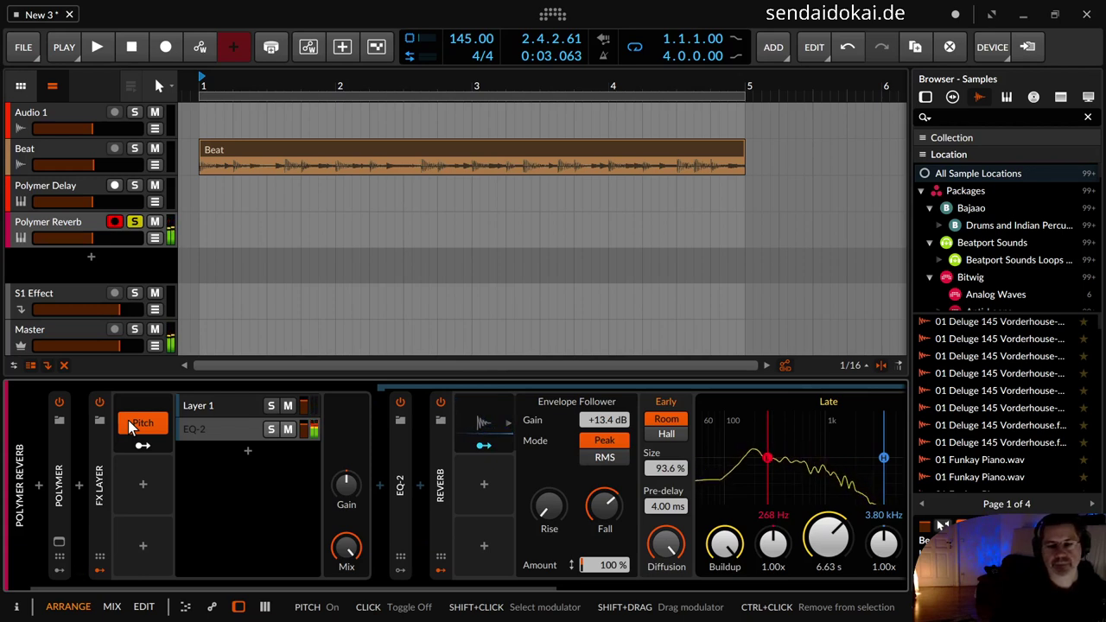
Switch off the FX Layer's Pitch button on the Polymer Reverb track.
left_click(132, 428)
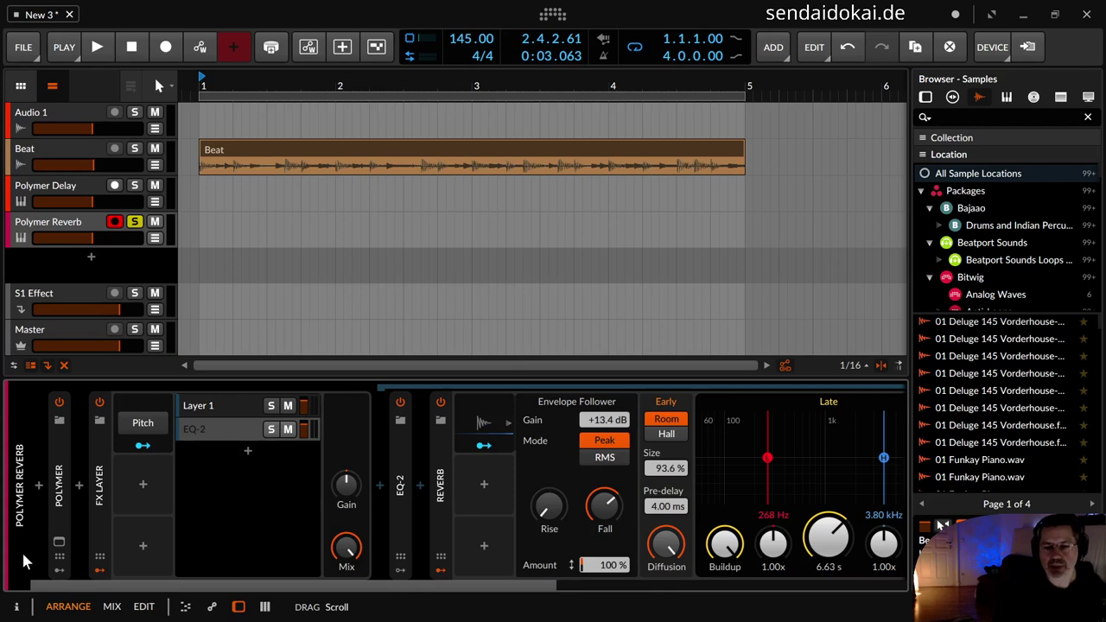
Expand Polymer, show its modulators with Keytrack selected, and look at the list of modulators available to insert.
left_click(51, 504)
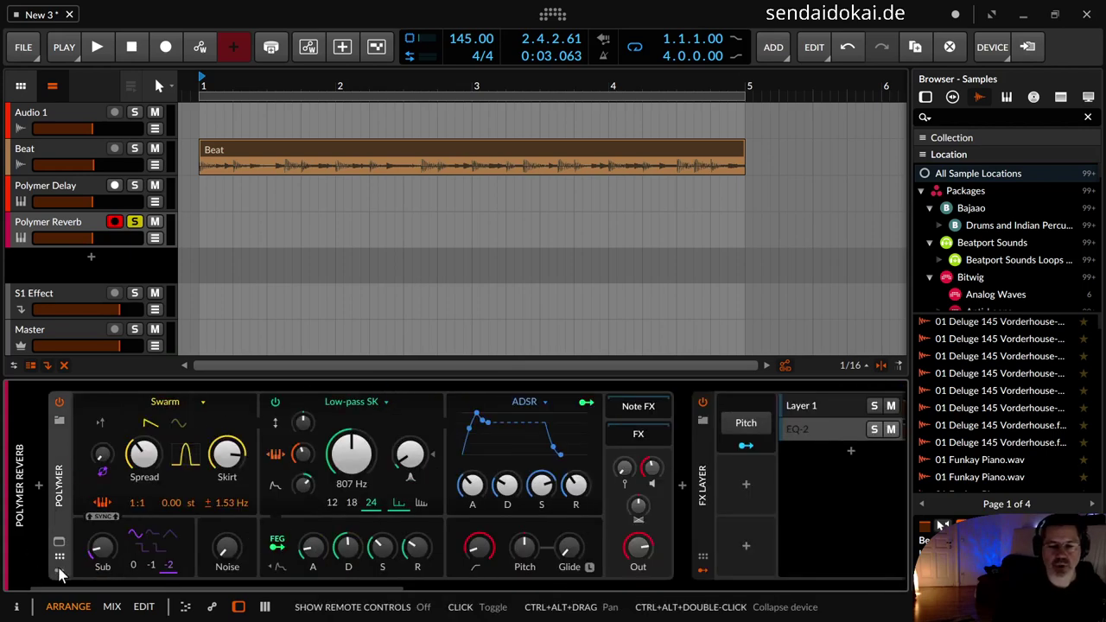
left_click(58, 569)
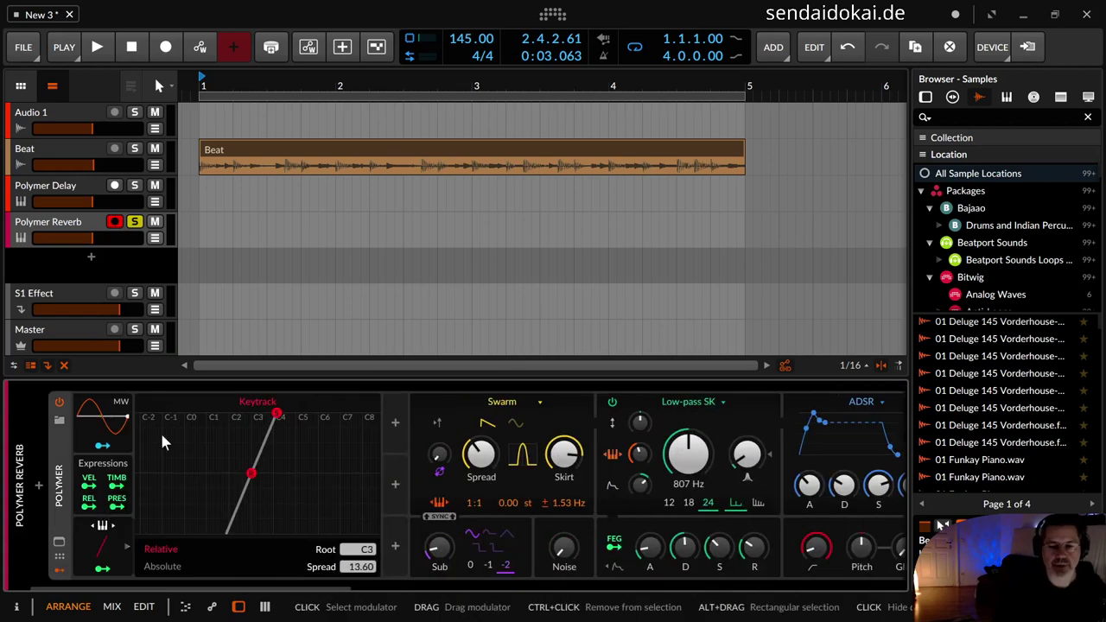
left_click(87, 536)
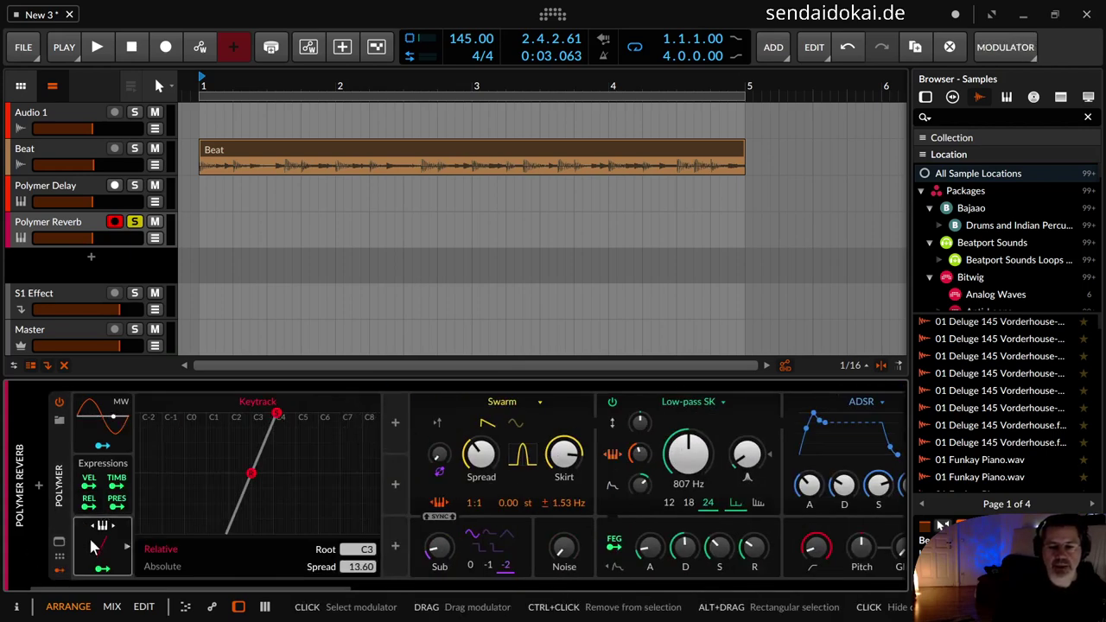
left_click(398, 422)
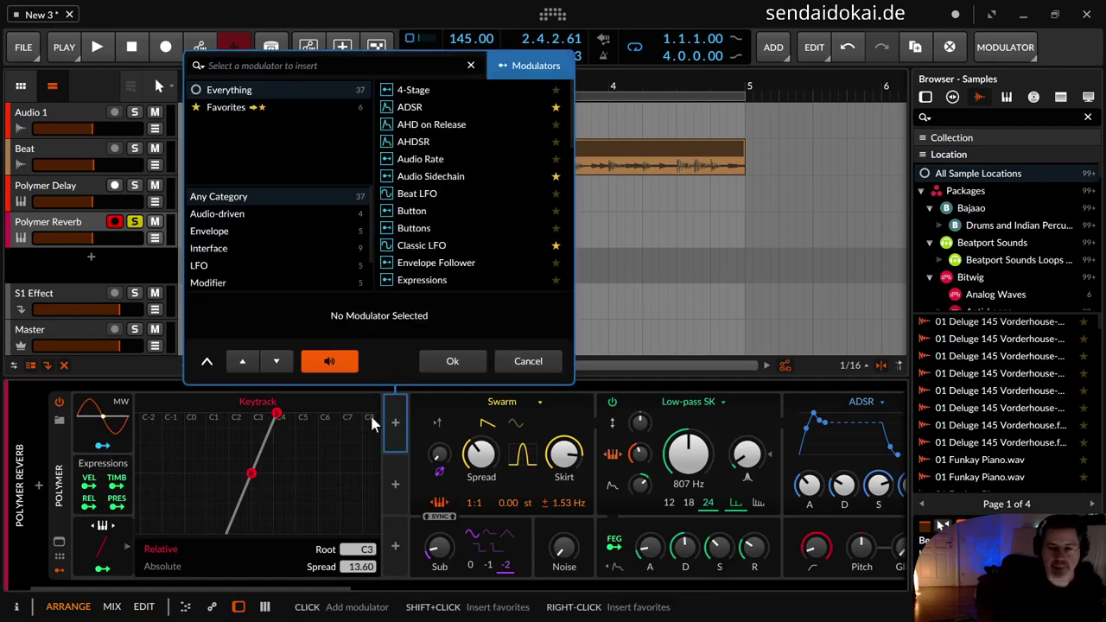
key("Escape")
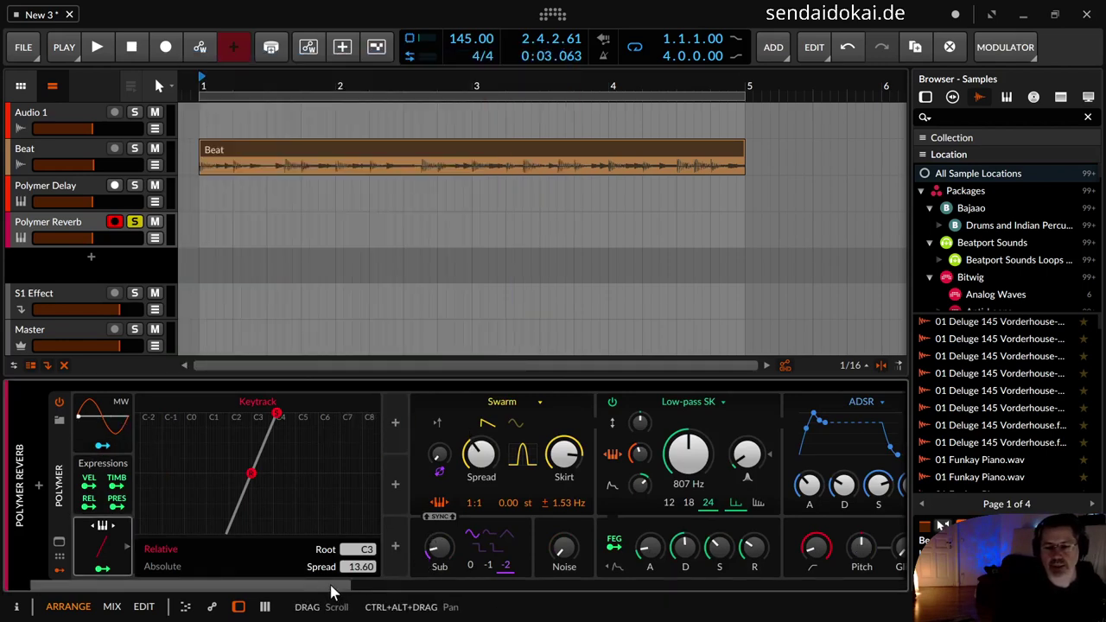
Reset the Gain of the Reverb device's Envelope Follower to 0.0 dB.
scroll(579, 560, "right", 5)
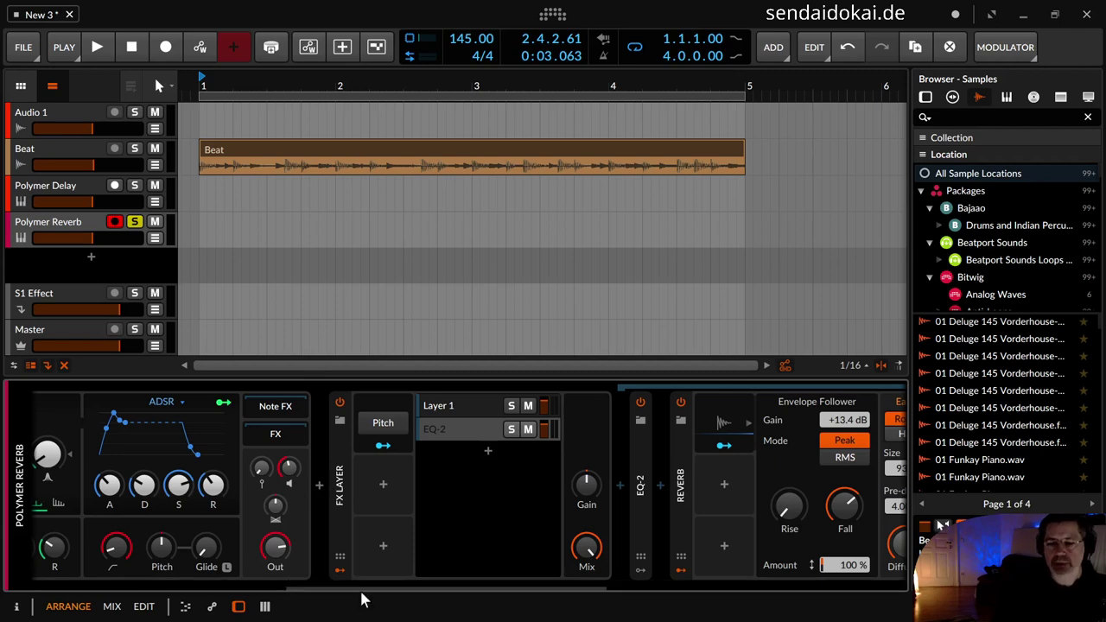
left_click_drag(375, 591, 437, 590)
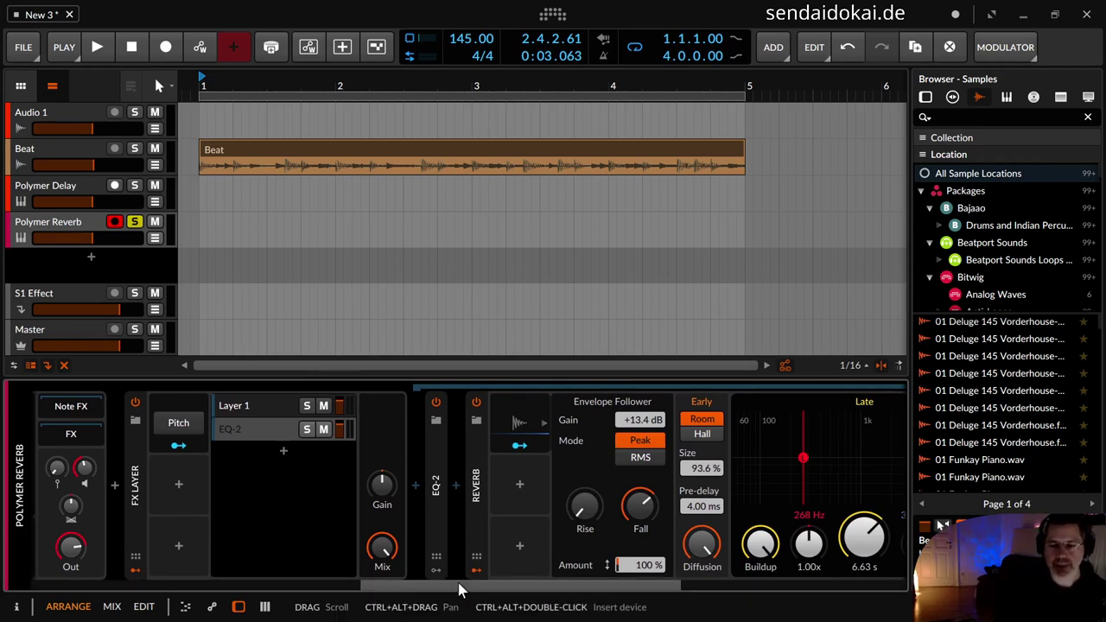
left_click_drag(457, 587, 537, 595)
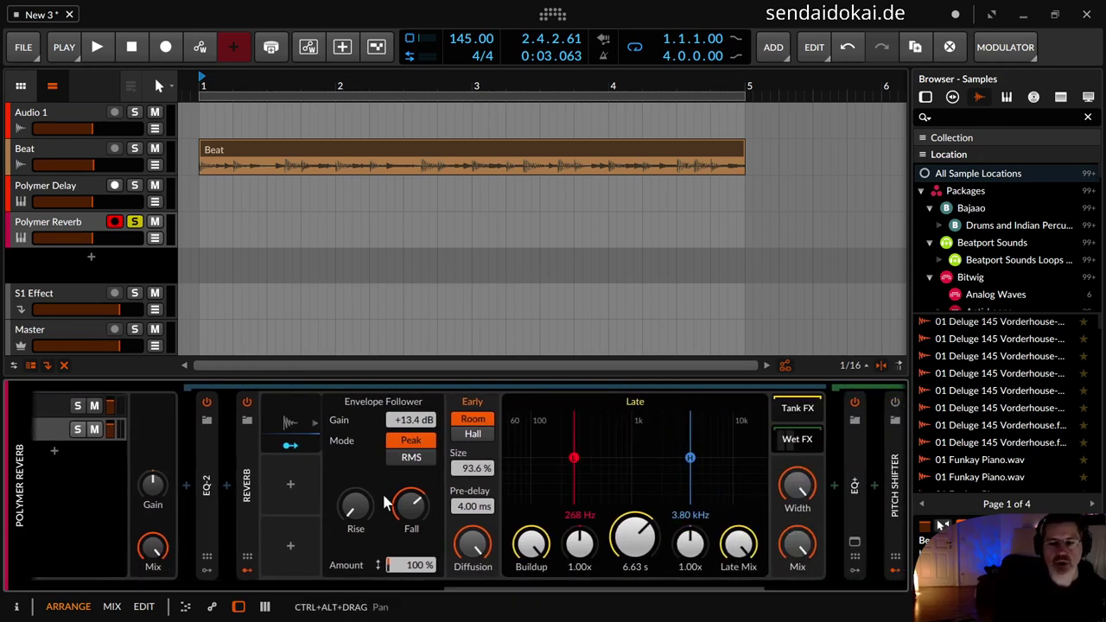
double_click(415, 420)
left_click(414, 420, "ctrl")
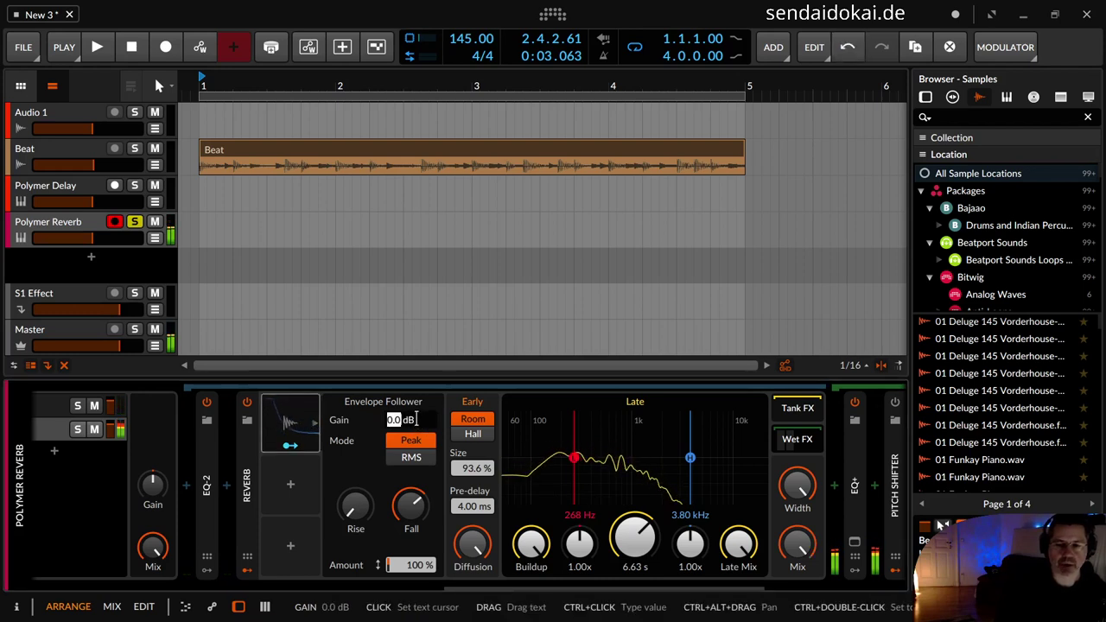
key("Return")
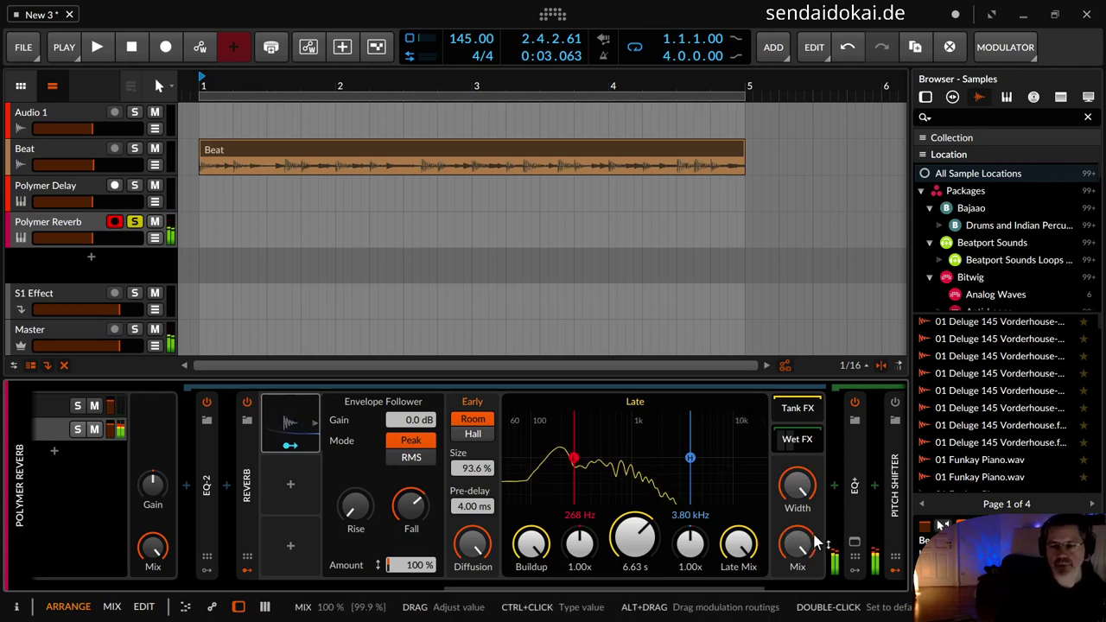
Raise the Reverb Envelope Follower's Gain to +8.8 dB and on to +16.3 dB, and set its Mode to RMS.
left_click_drag(415, 419, 415, 406)
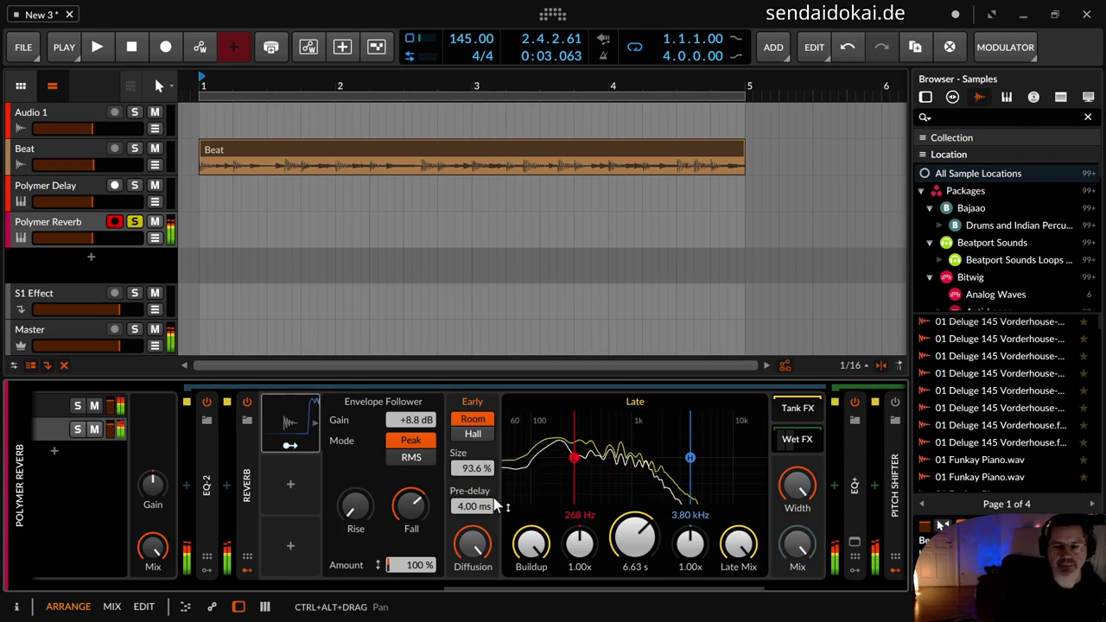
left_click_drag(415, 419, 415, 405)
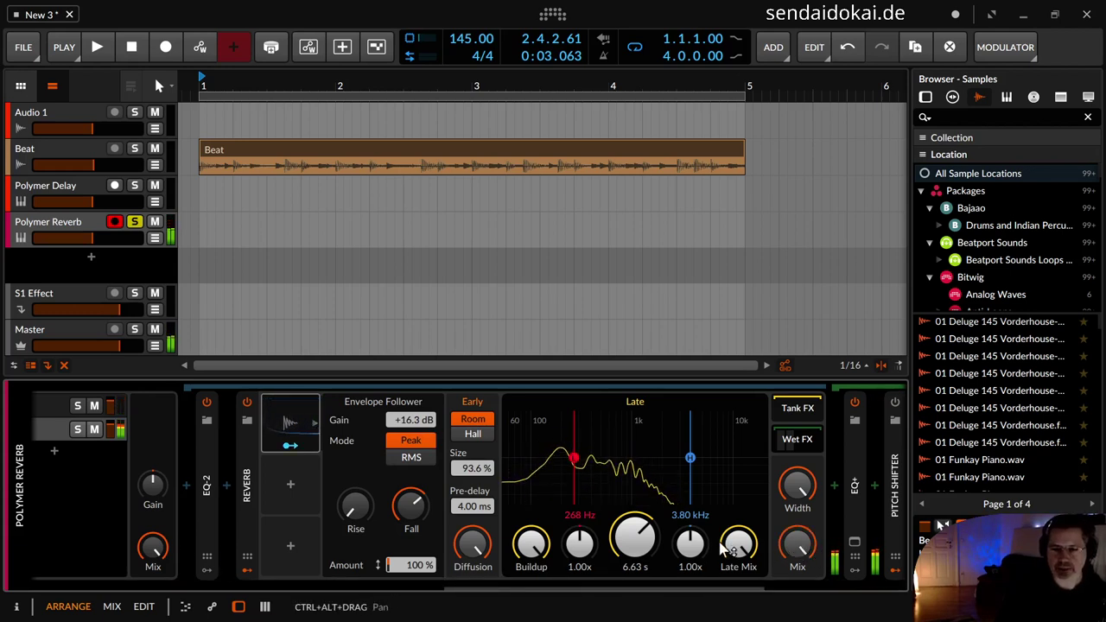
left_click(420, 466)
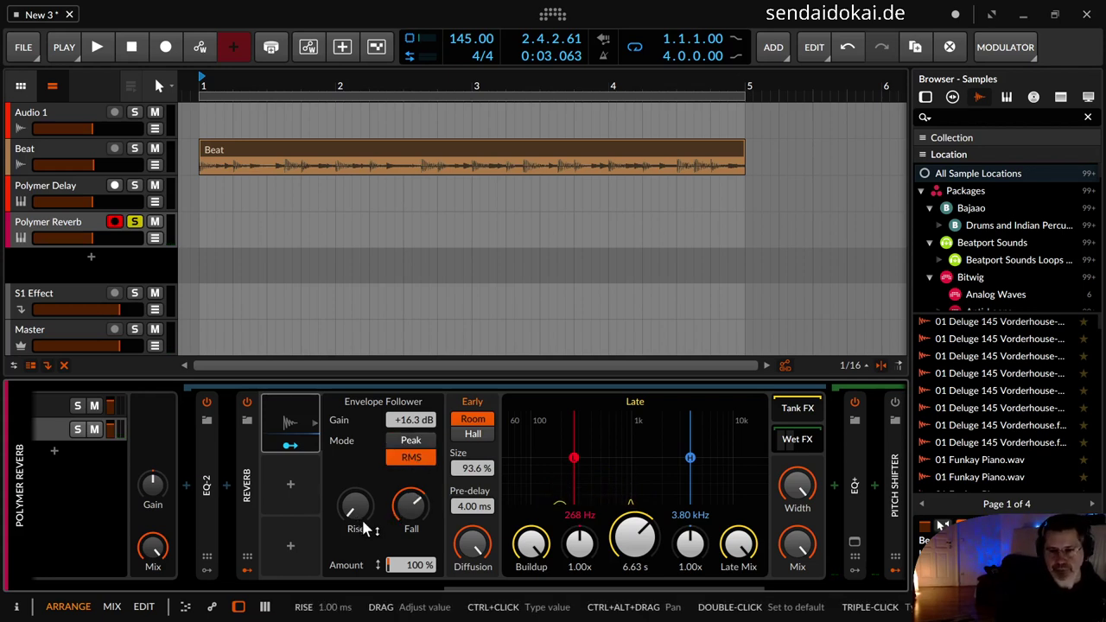
left_click_drag(352, 524, 355, 529)
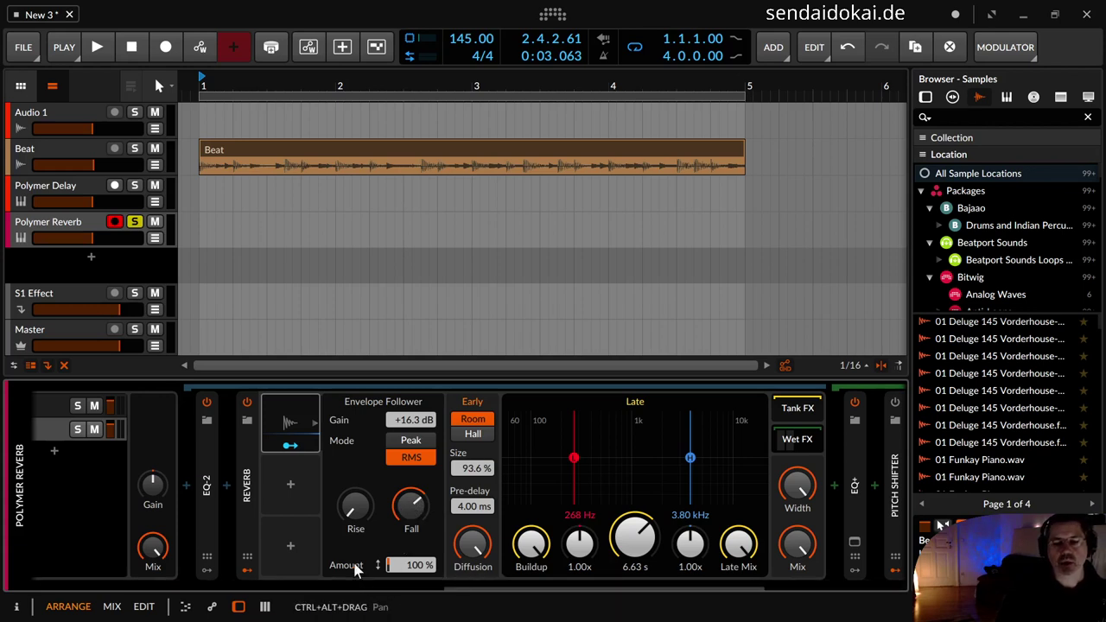
Try the Envelope Follower's Amount at 32.7 % and at its 100 % default, and leave it inverted at -100 %.
left_click_drag(420, 567, 420, 571)
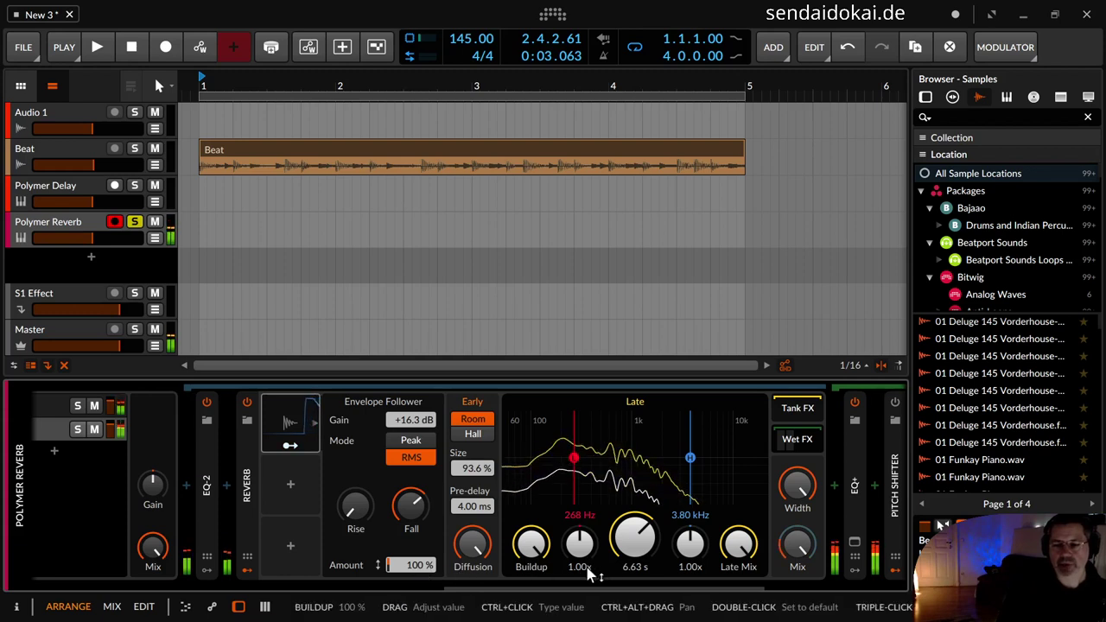
left_click_drag(415, 564, 416, 601)
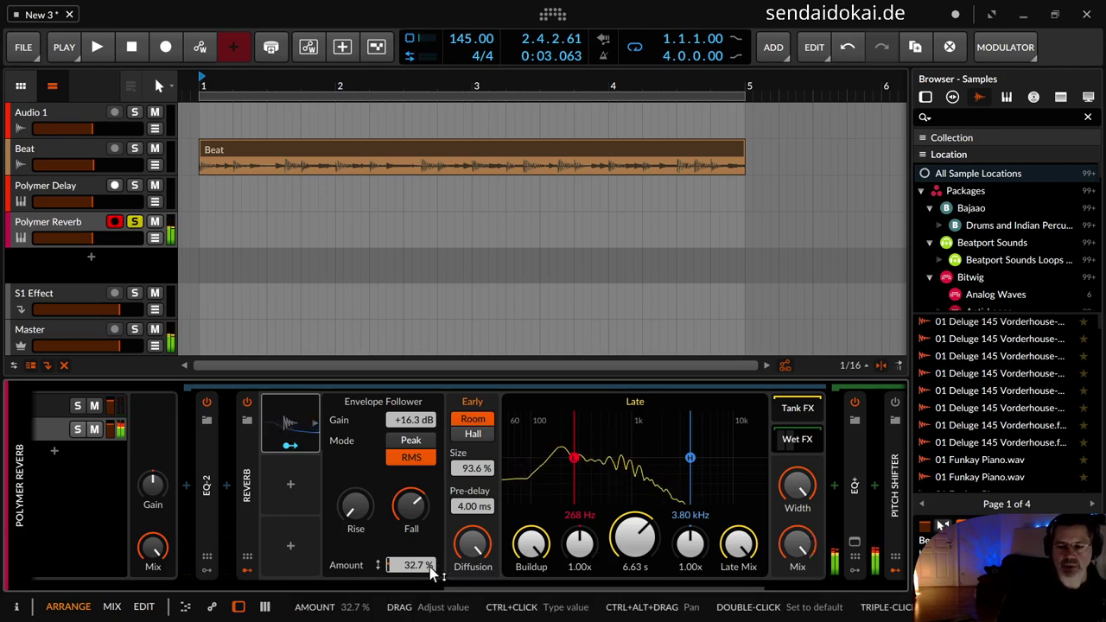
double_click(430, 567)
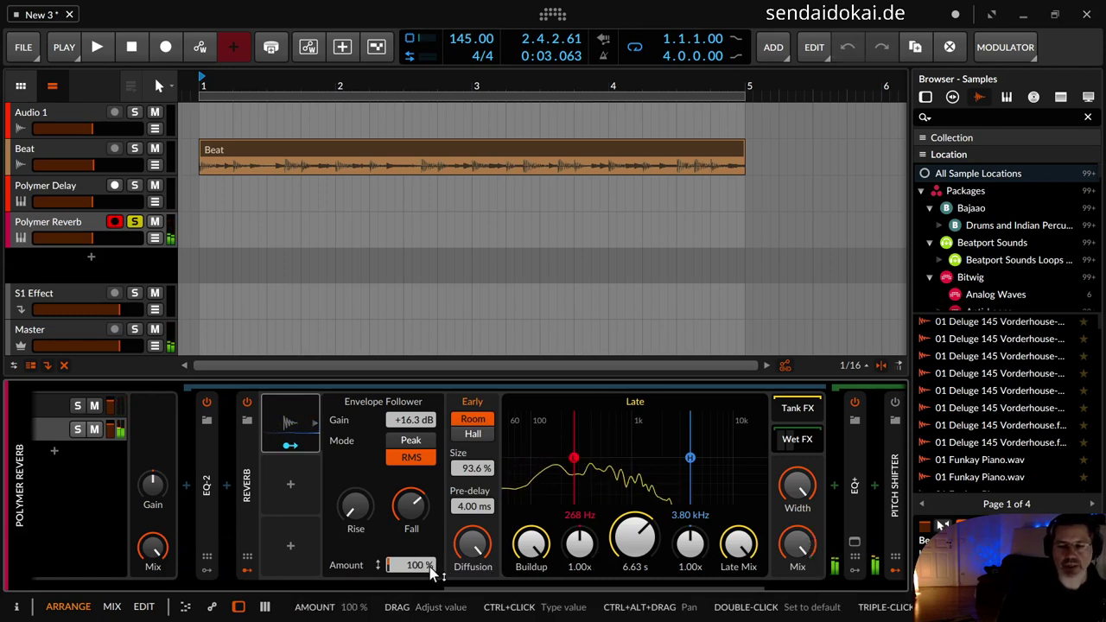
left_click_drag(429, 567, 430, 621)
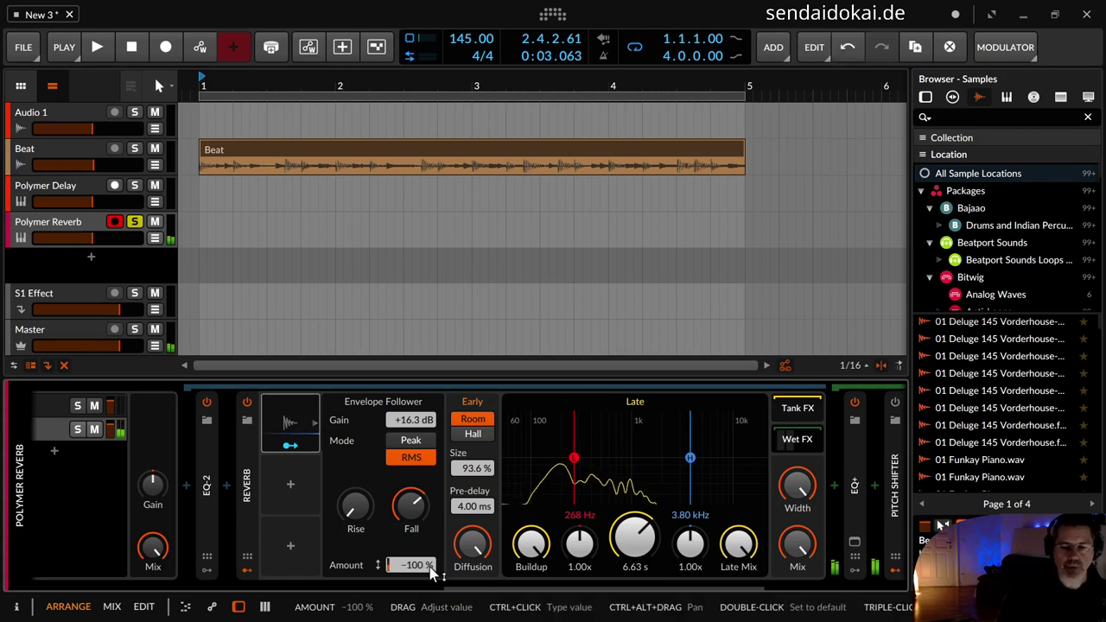